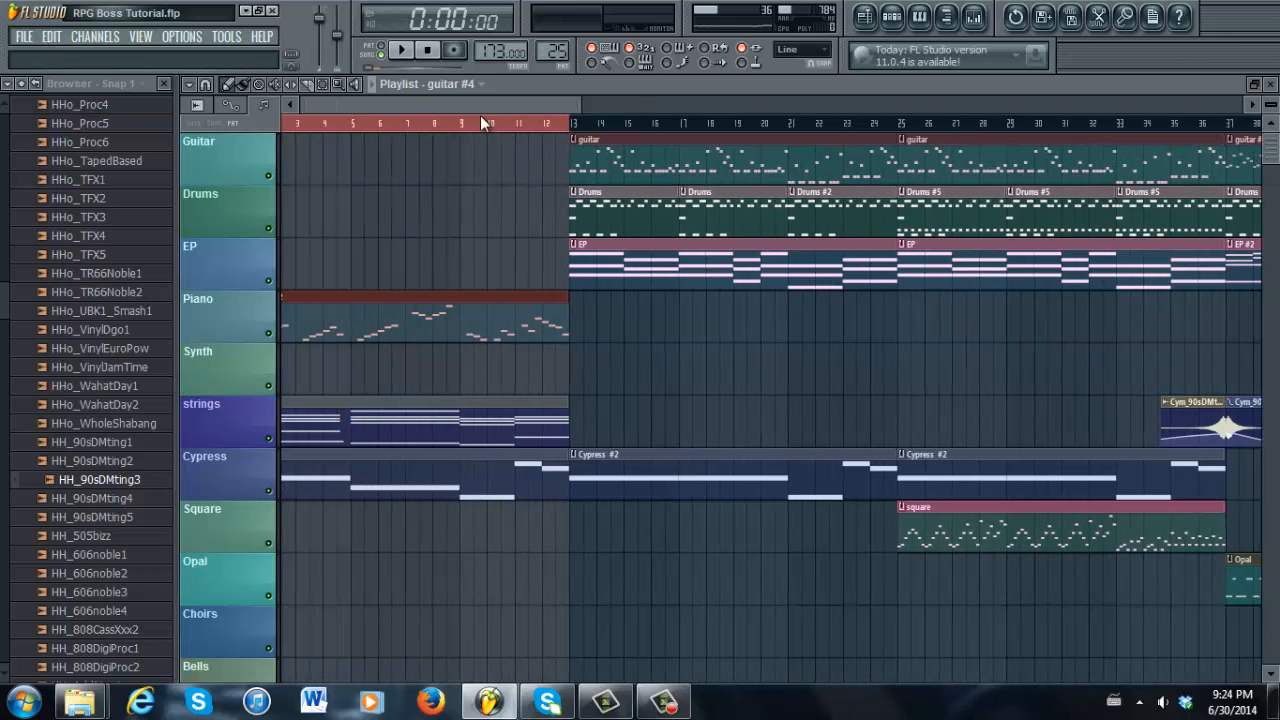
Zoom the playlist in horizontally so bars 1–12 of the RPG Boss Tutorial arrangement fill the view
drag(577, 97, 505, 104)
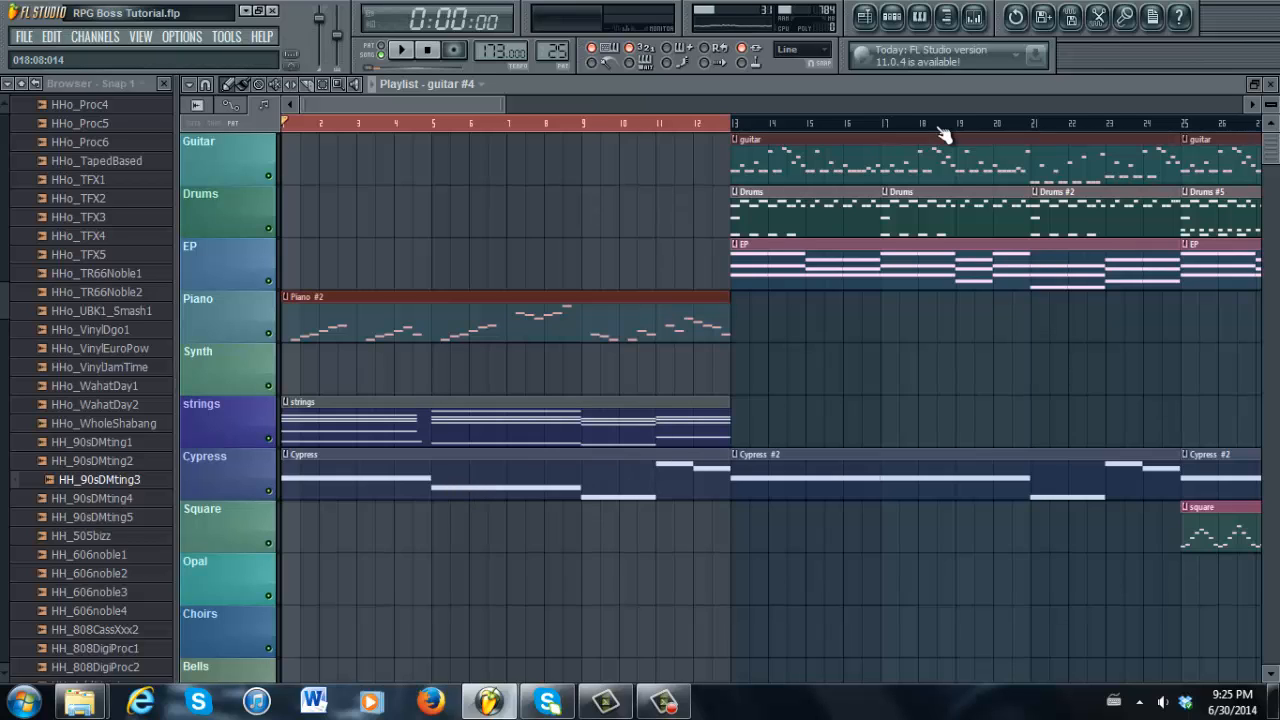
Play the piano, strings and Cypress intro from bar 1, then stop it
drag(405, 100, 466, 104)
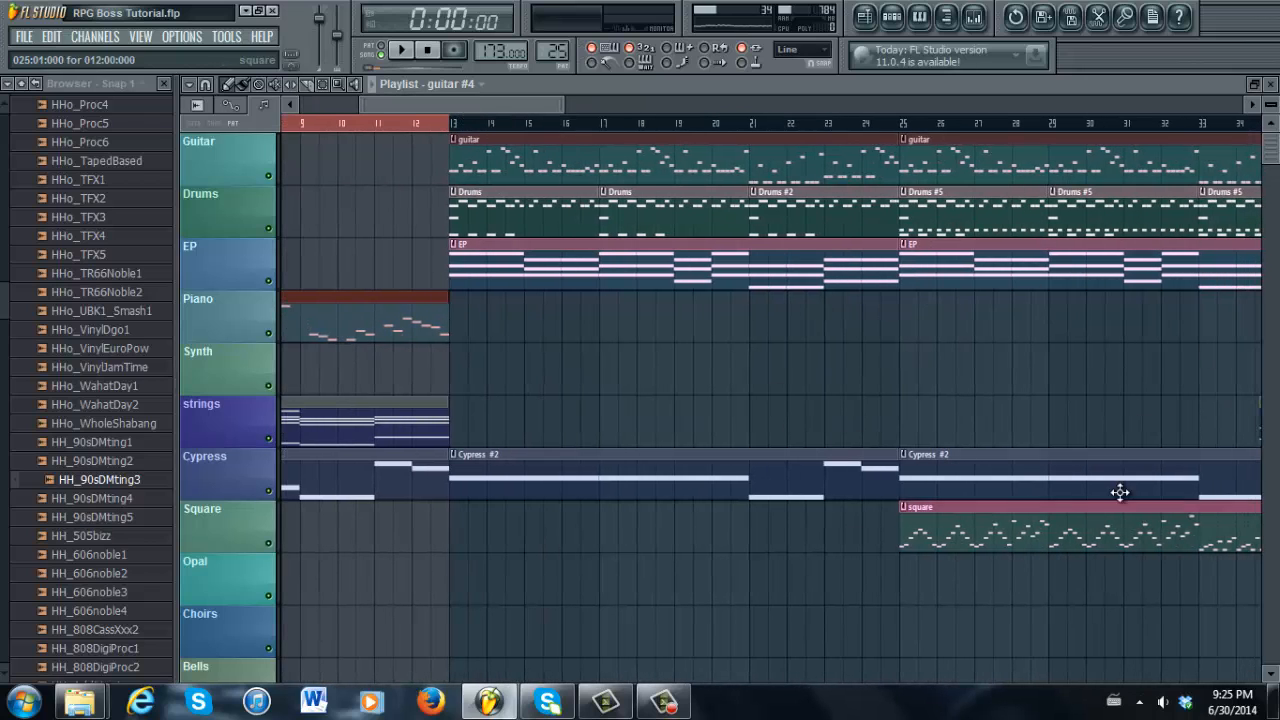
drag(487, 102, 382, 104)
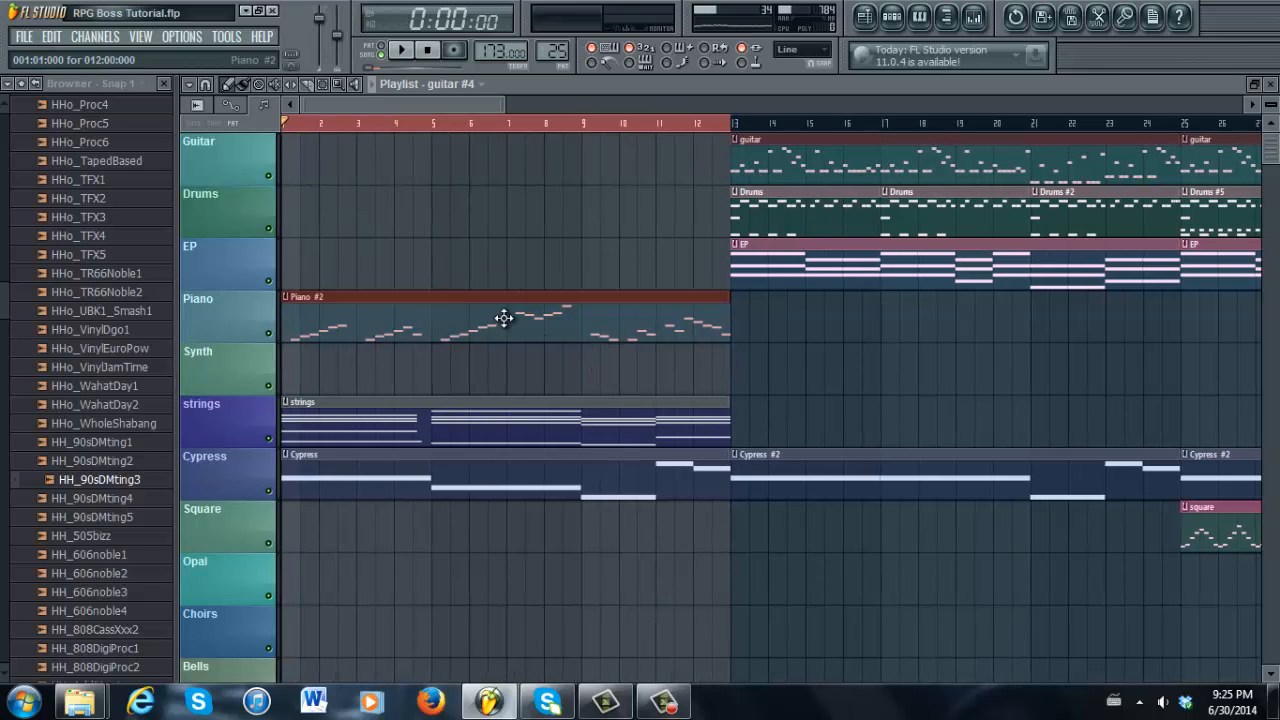
click(404, 51)
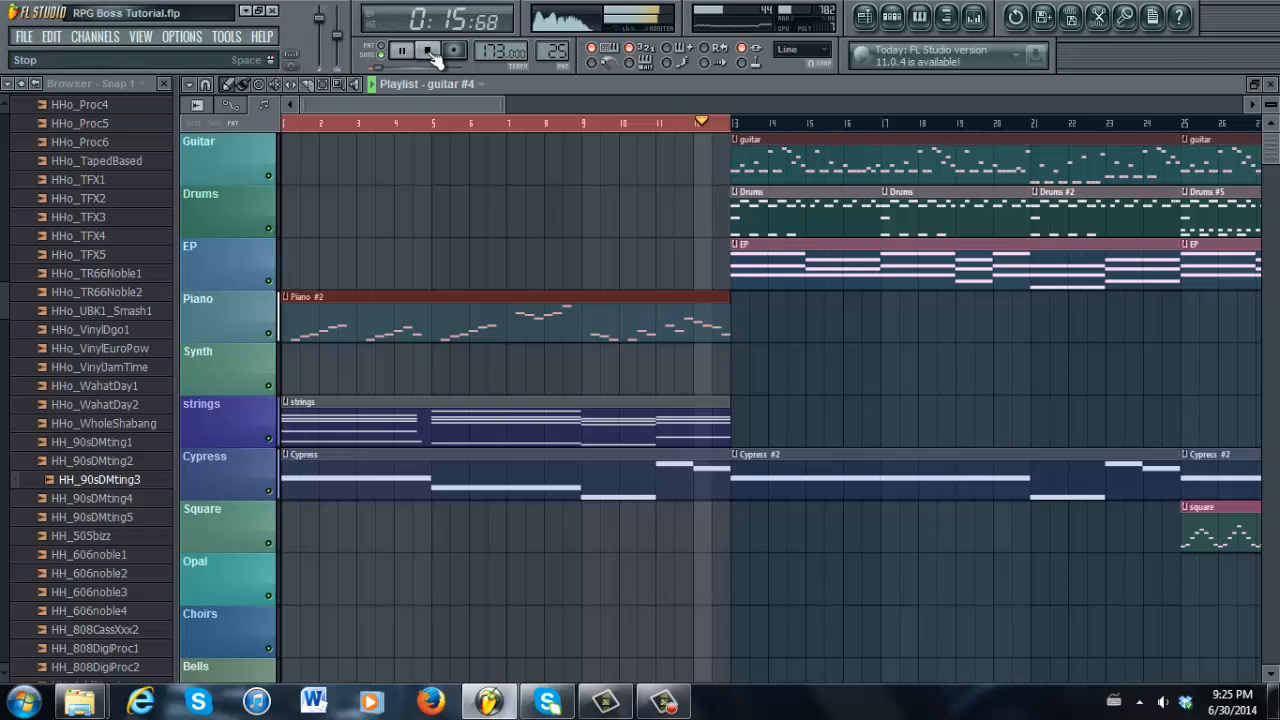
click(433, 52)
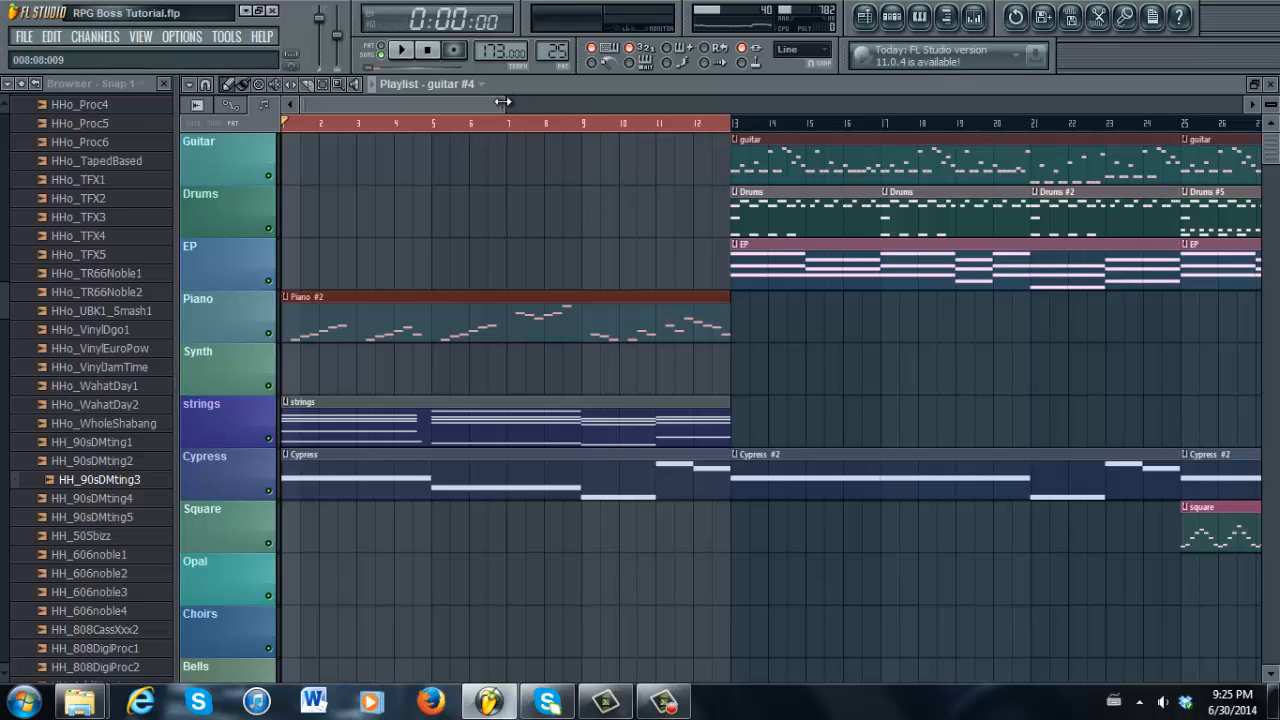
drag(502, 103, 328, 88)
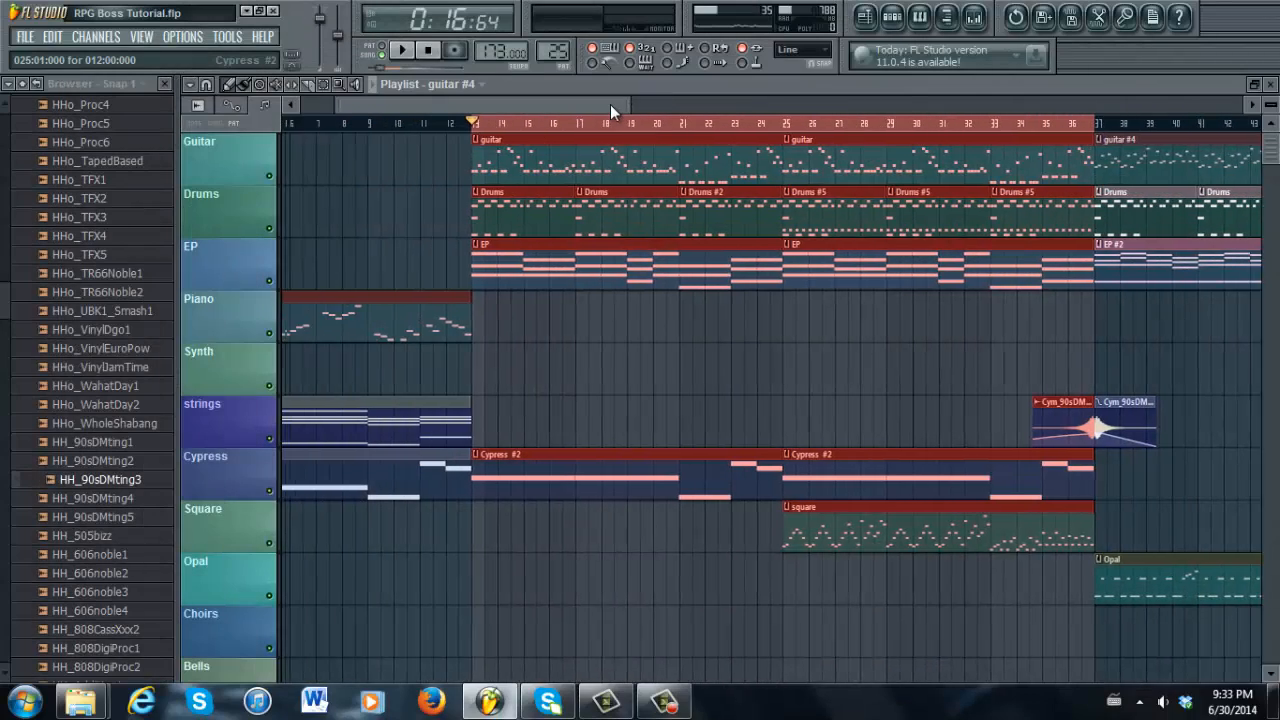
Zoom out and play from bar 13, where guitar, drums and EP enter
drag(610, 104, 559, 94)
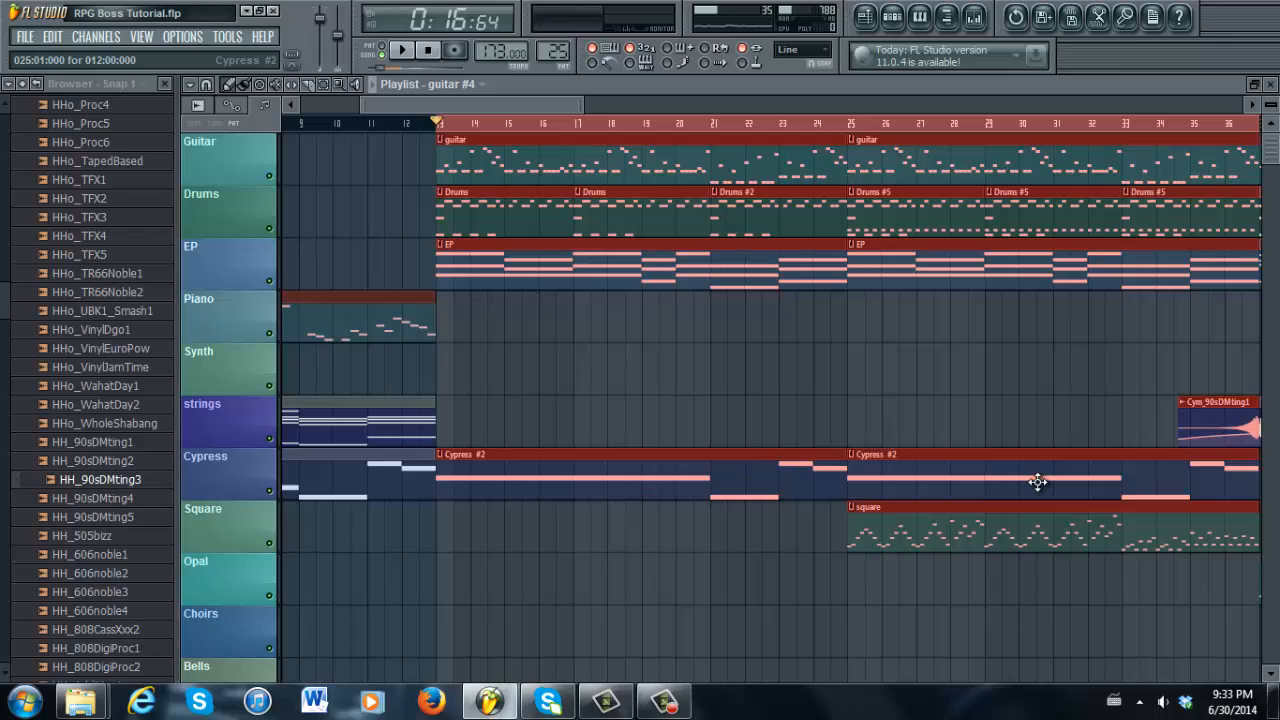
scroll(562, 102, right, 3)
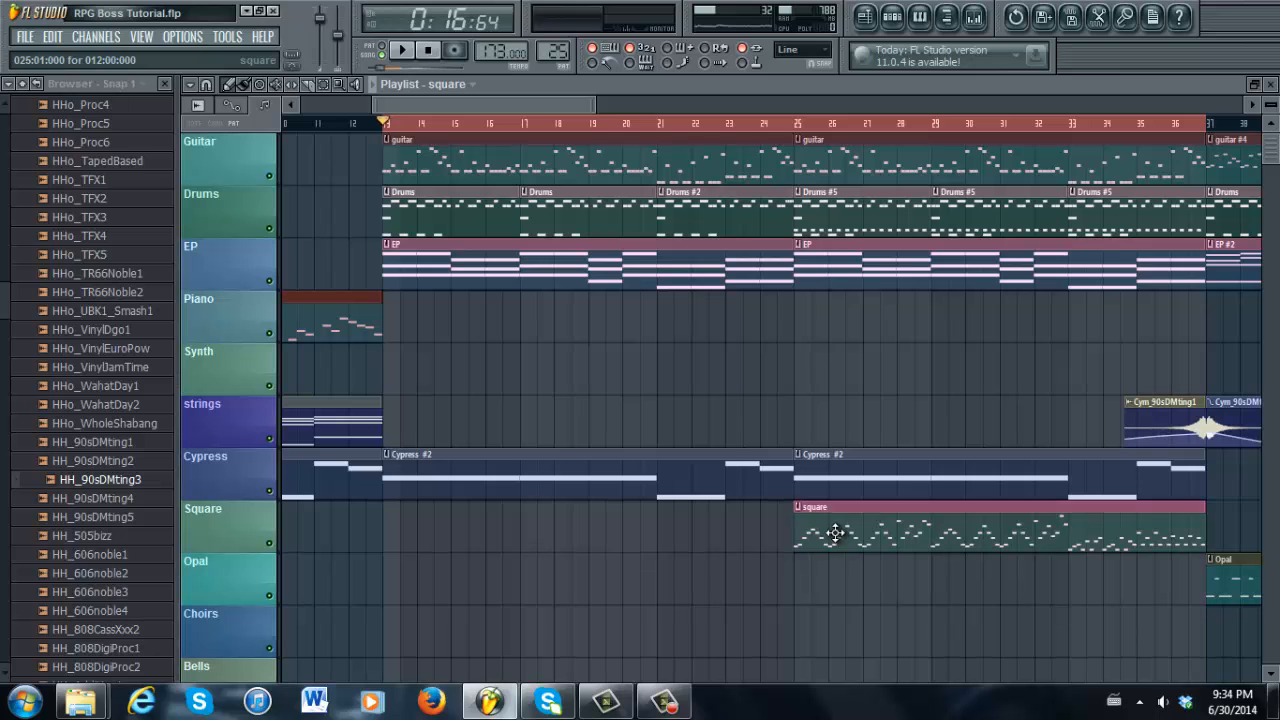
drag(598, 100, 529, 104)
click(403, 51)
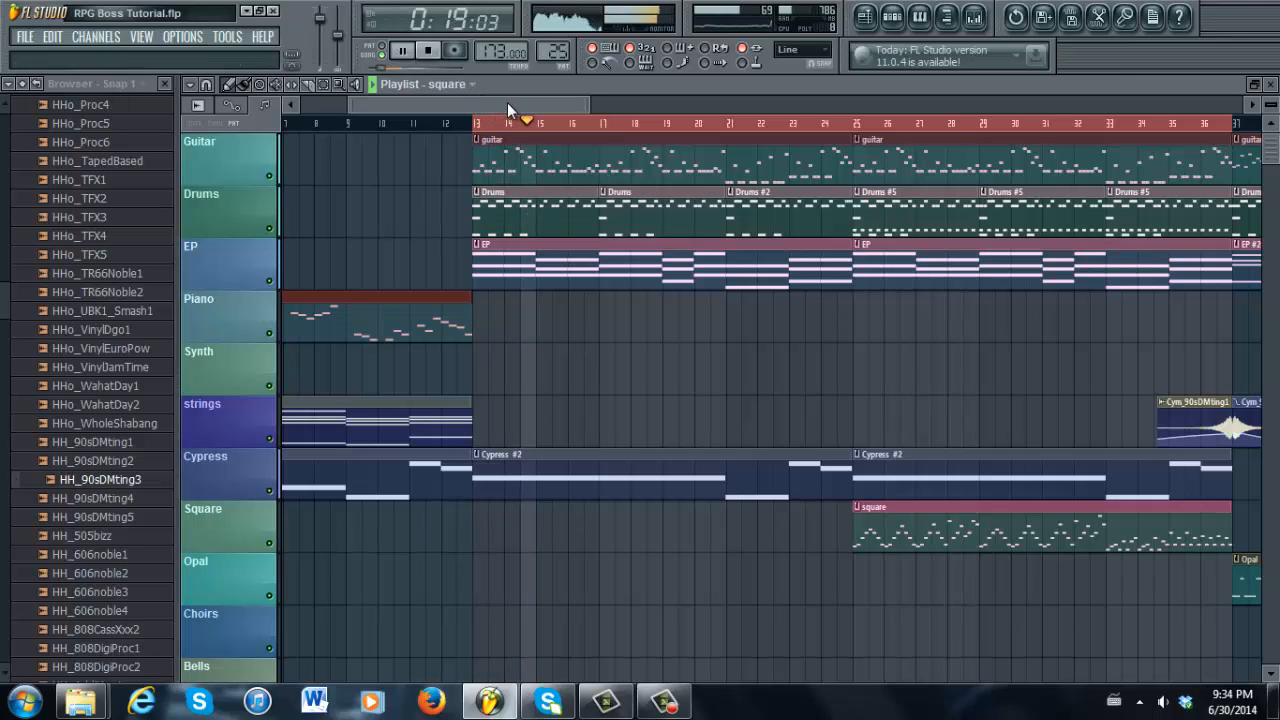
drag(507, 102, 558, 89)
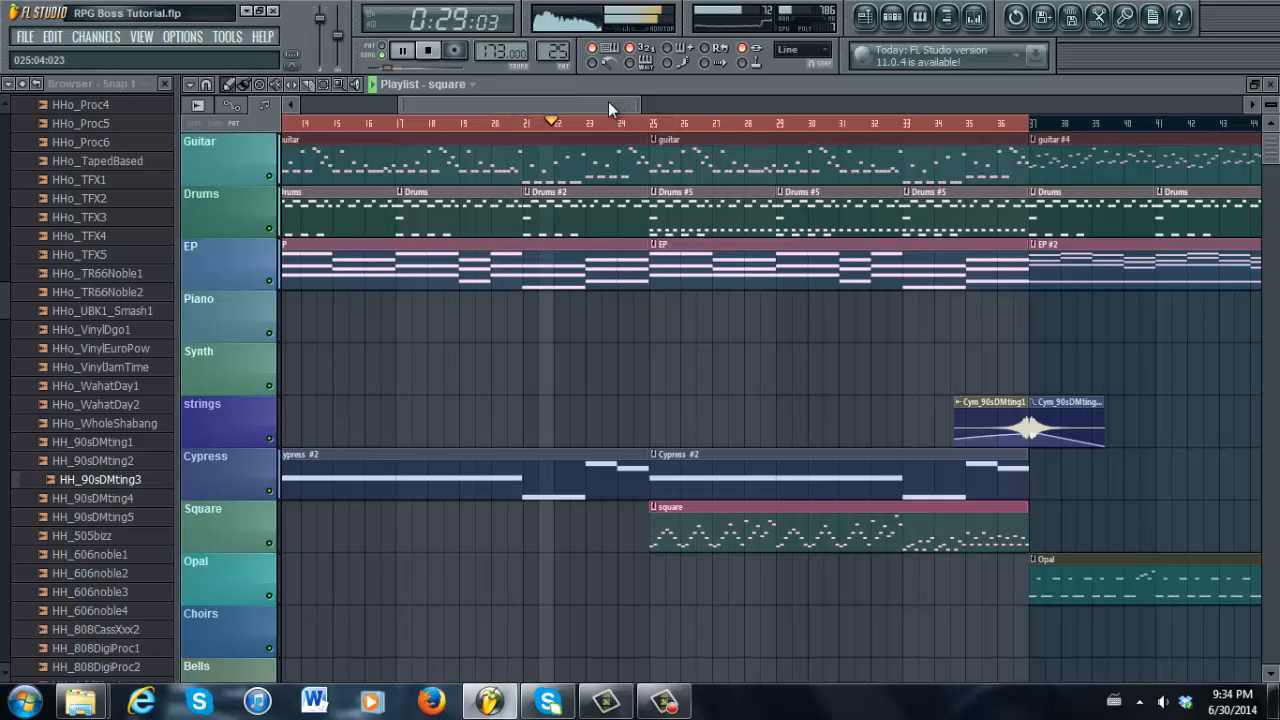
mouse_move(606, 103)
mouse_down()
mouse_move(585, 107)
mouse_move(606, 101)
mouse_up()
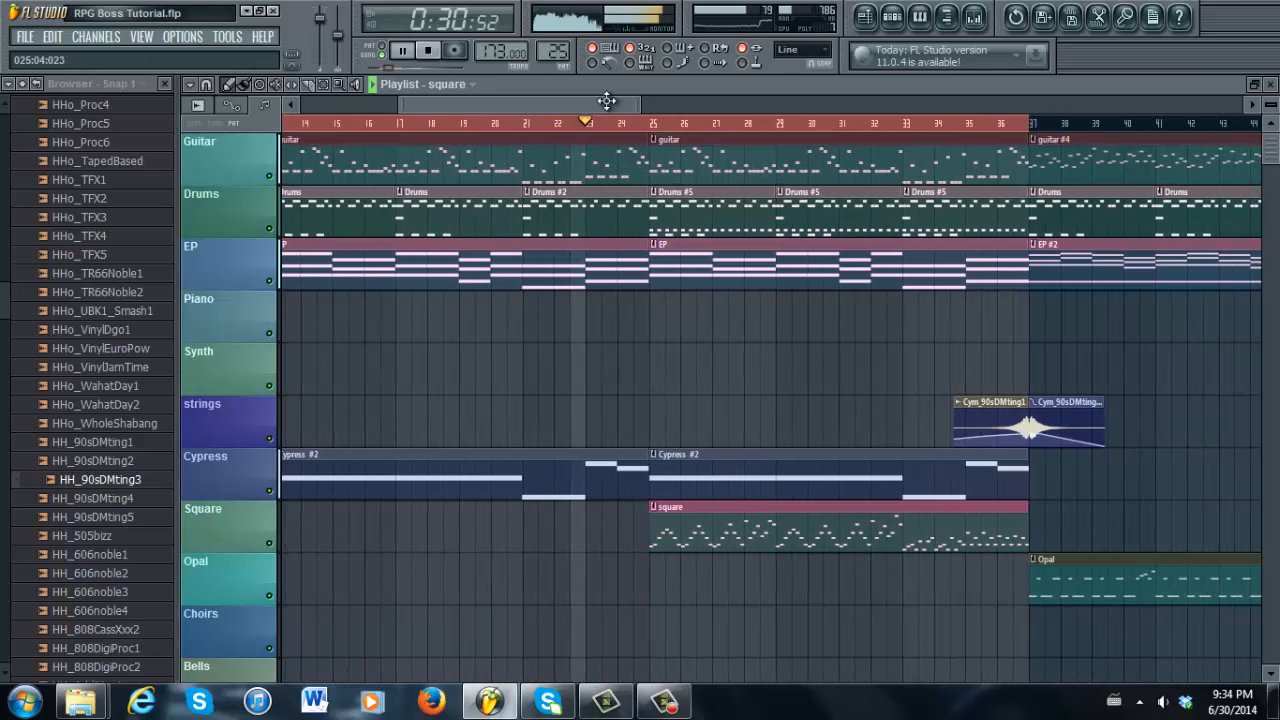
double_click(690, 520)
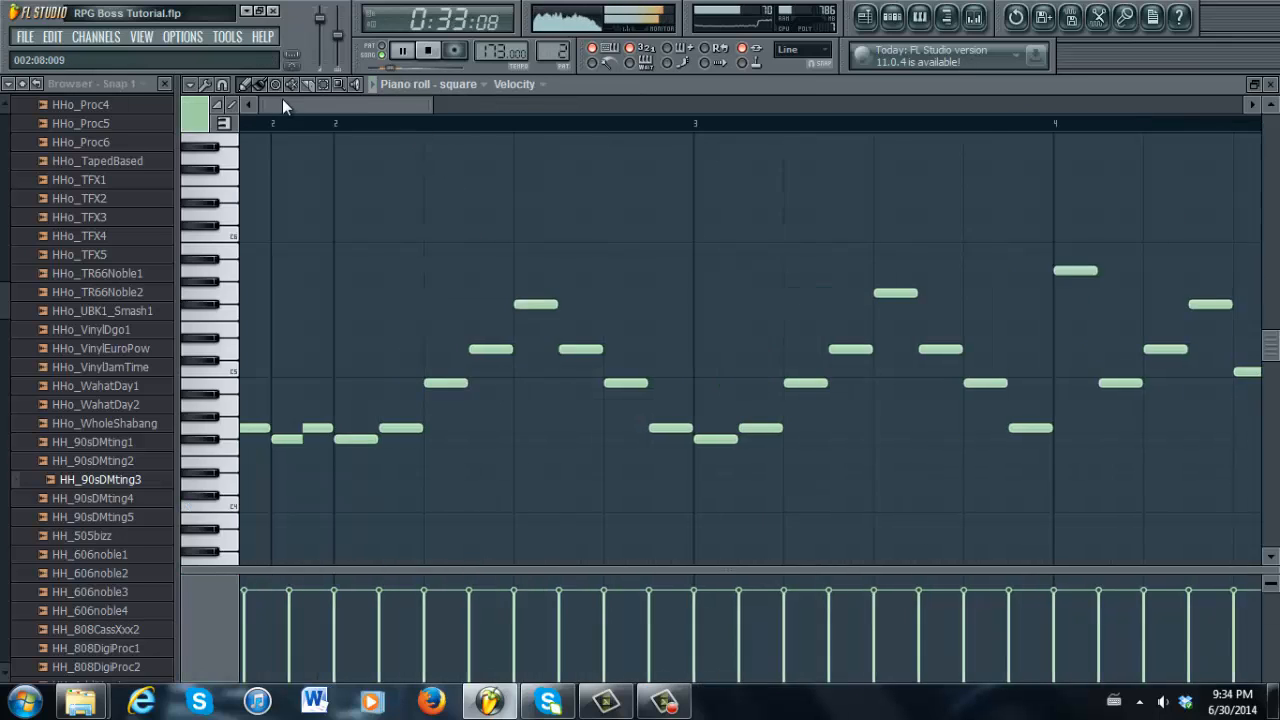
drag(346, 103, 721, 44)
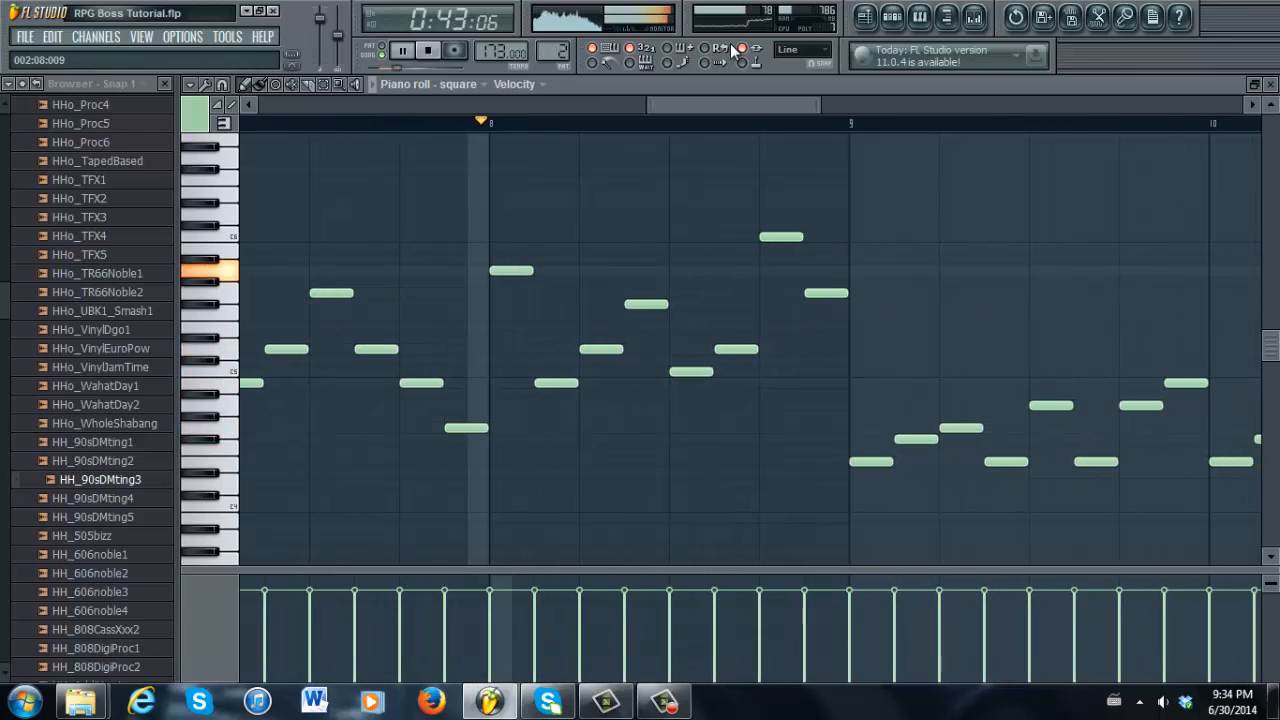
click(872, 18)
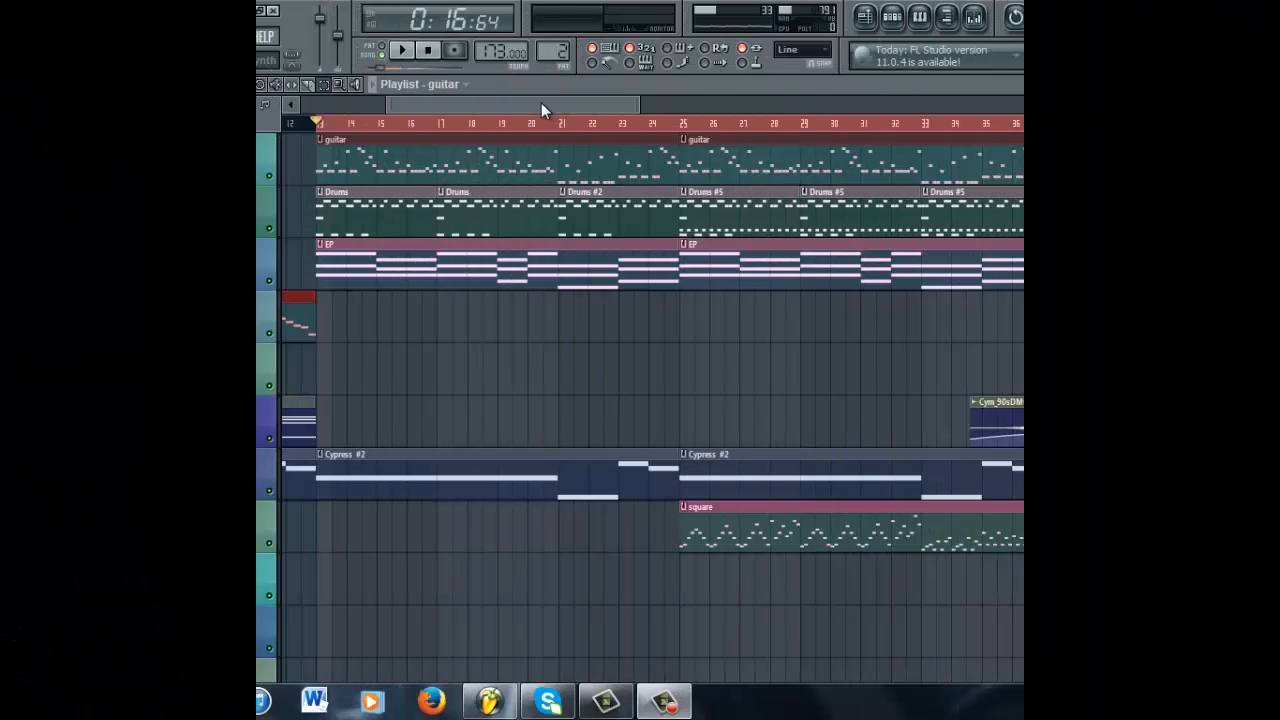
Select the Drums, EP and Cypress #2 clips spanning bars 13–24
mouse_move(541, 103)
mouse_down()
mouse_move(513, 104)
mouse_move(524, 103)
mouse_up()
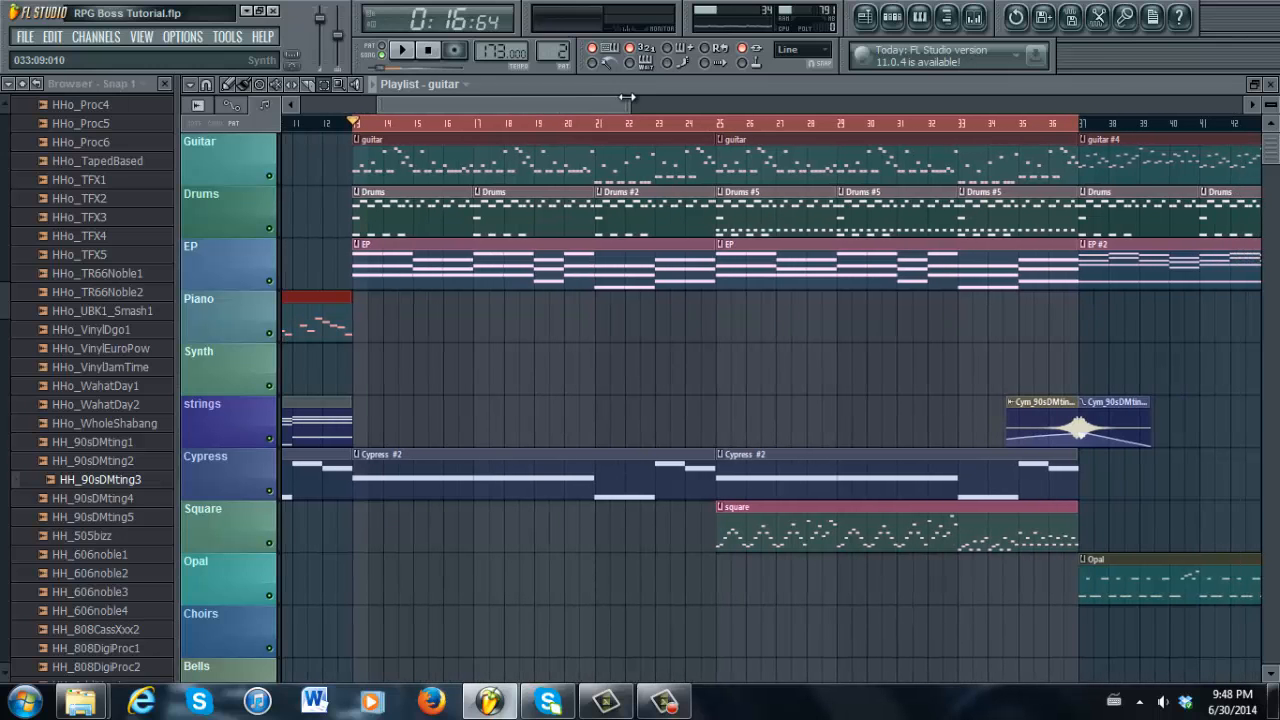
drag(625, 97, 334, 98)
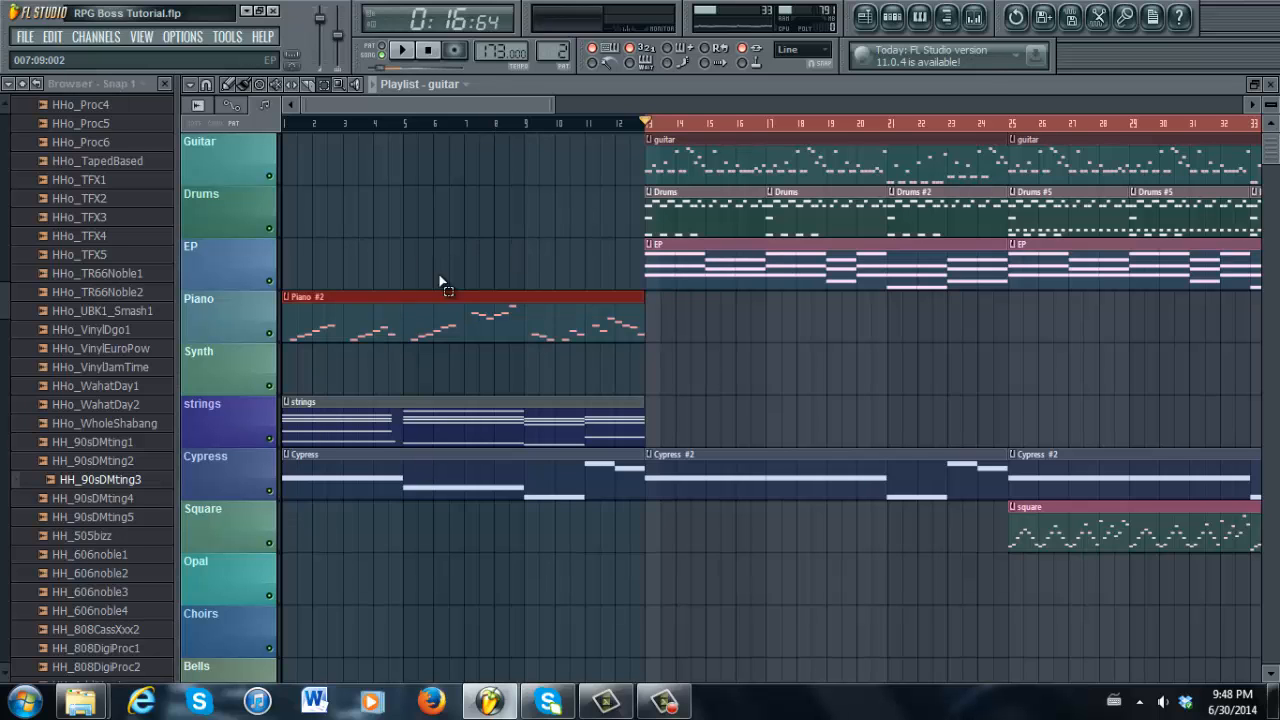
drag(404, 109, 505, 108)
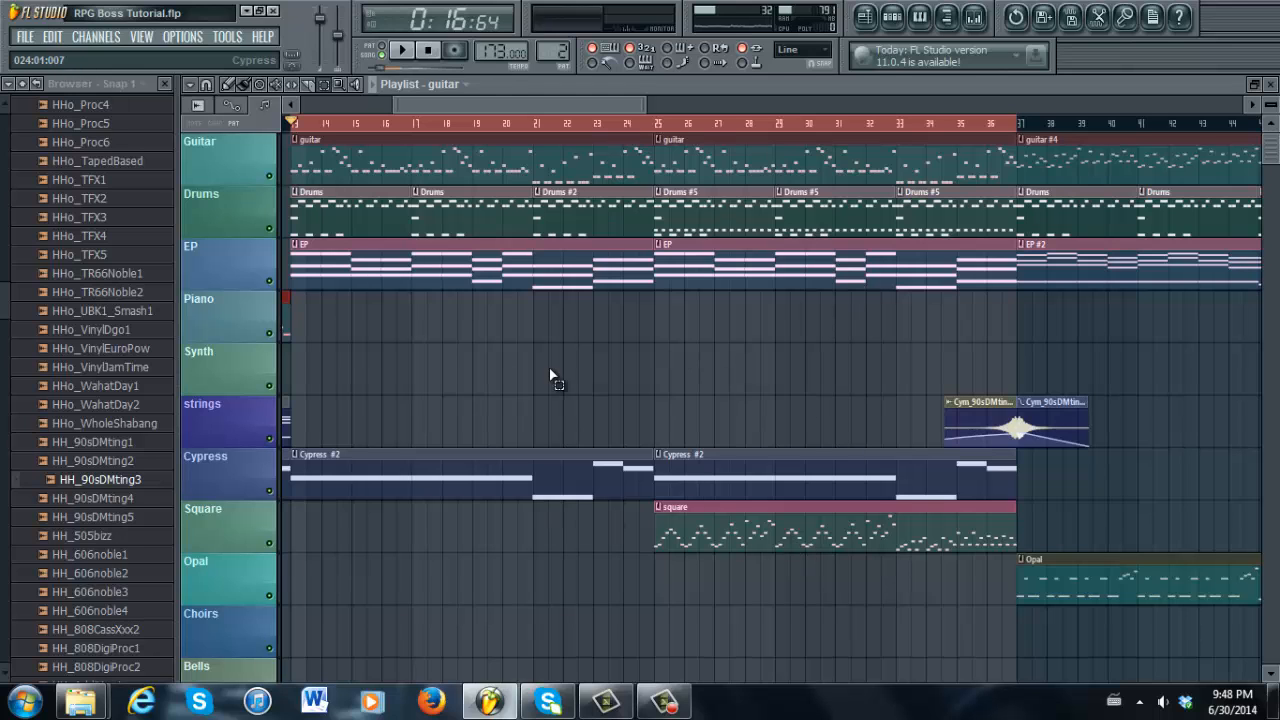
drag(576, 103, 438, 118)
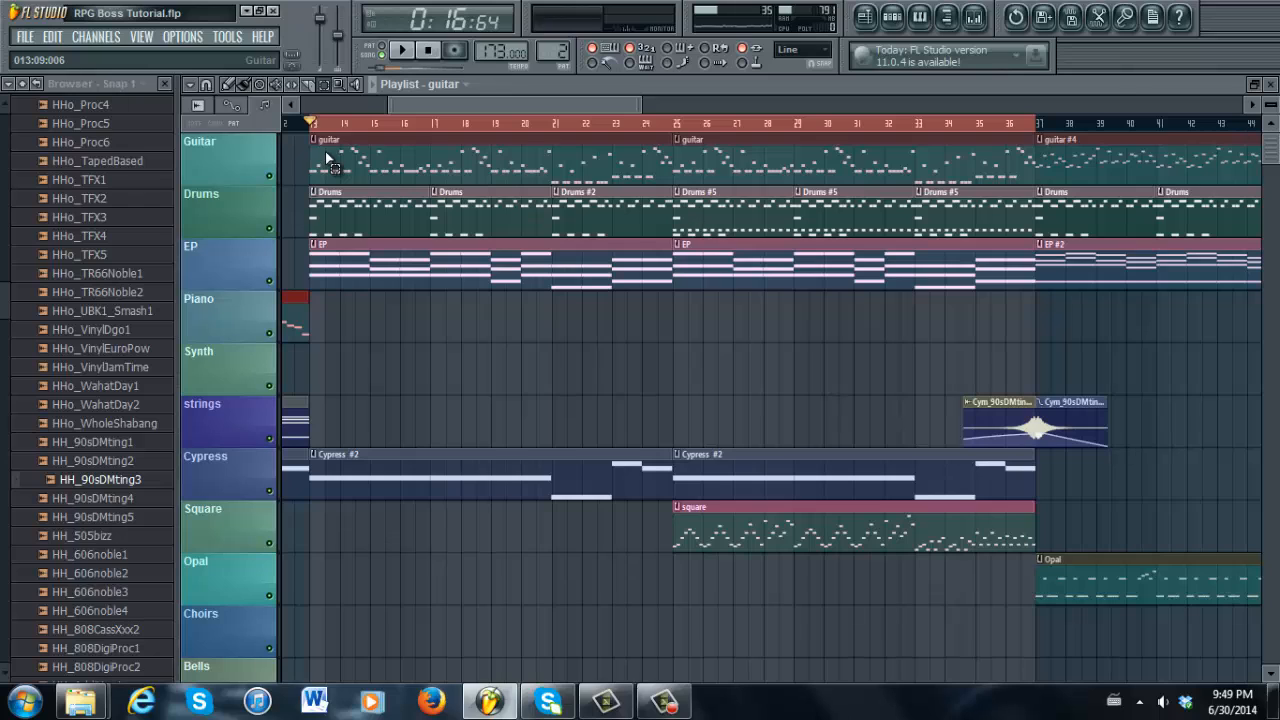
drag(662, 150, 638, 202)
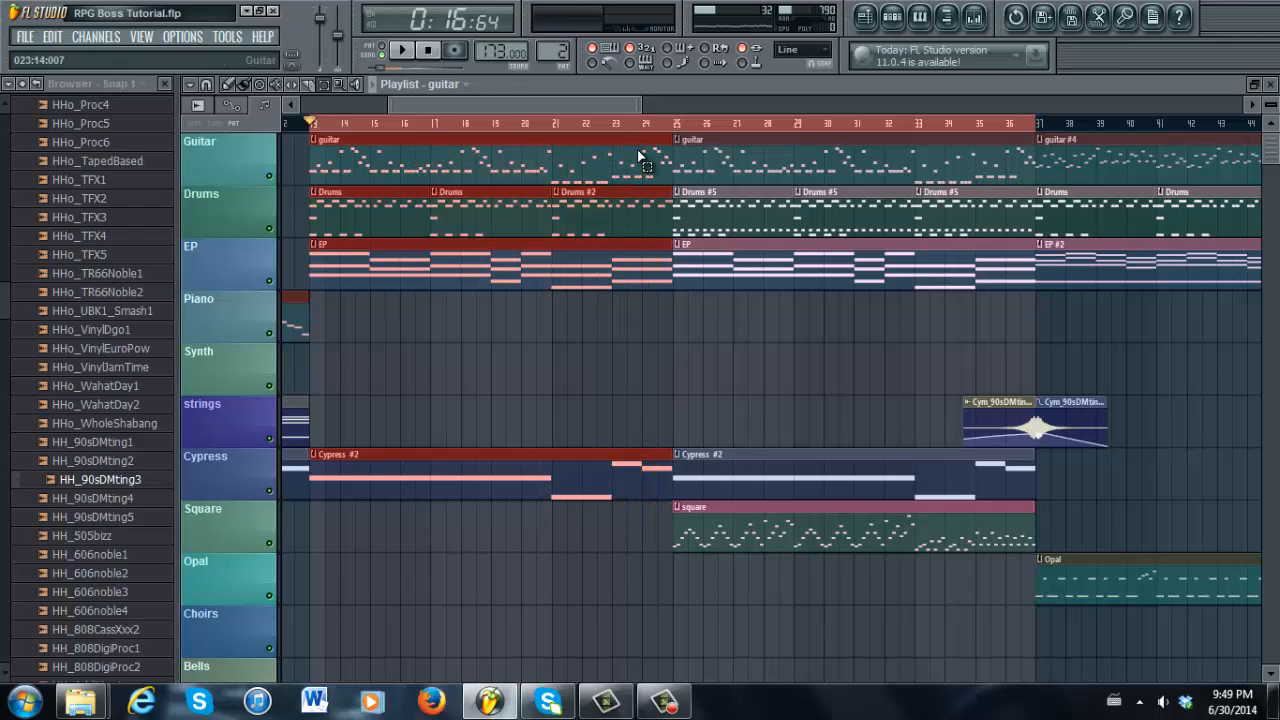
click(233, 84)
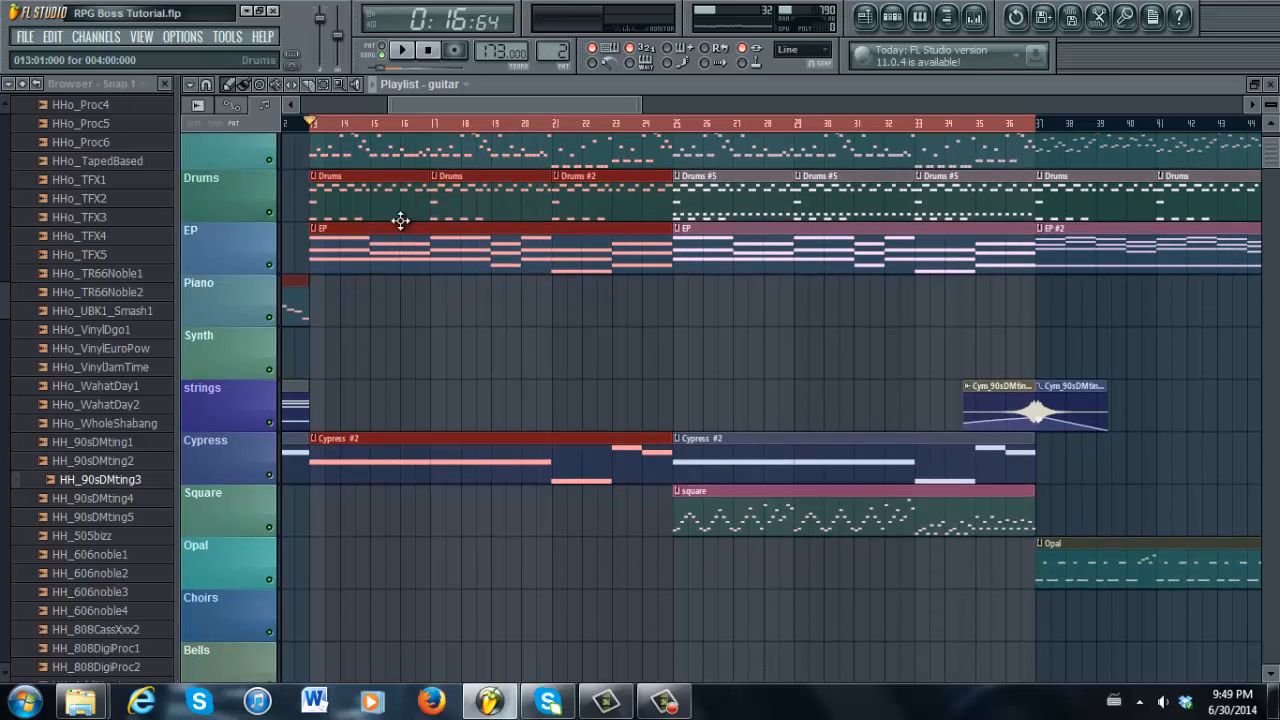
double_click(418, 232)
drag(543, 113, 351, 129)
drag(431, 103, 1077, 85)
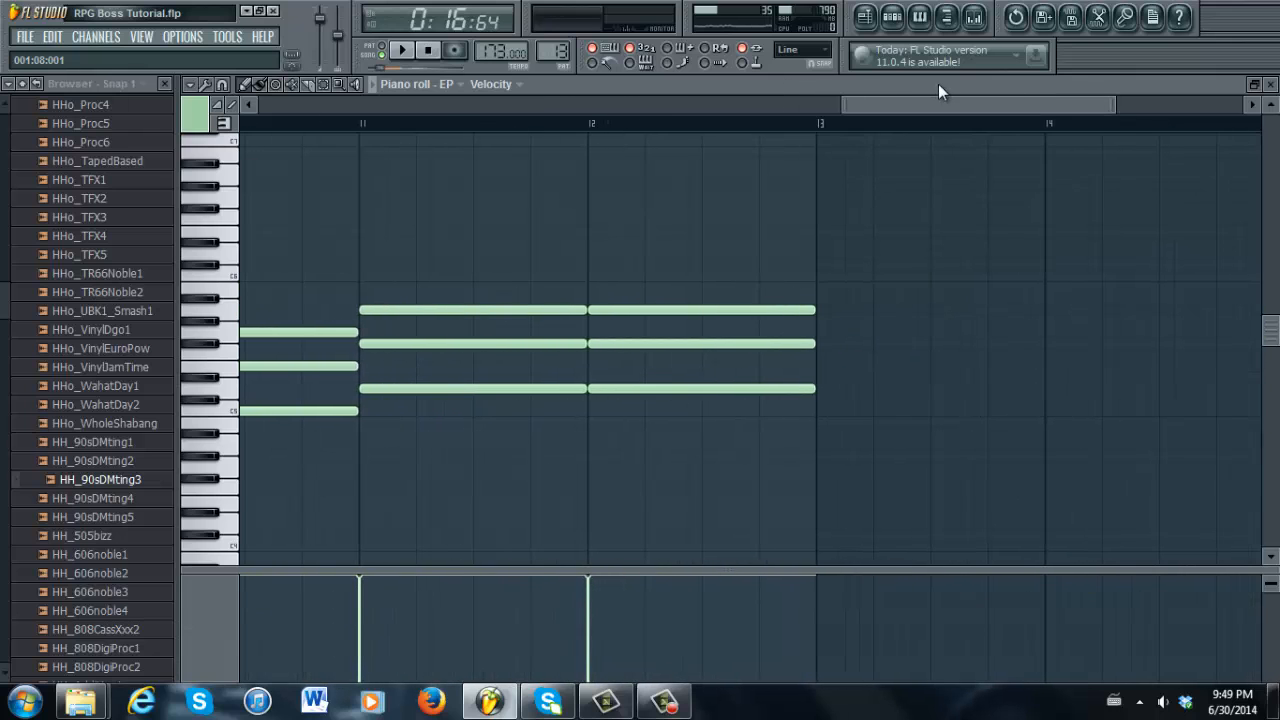
click(864, 16)
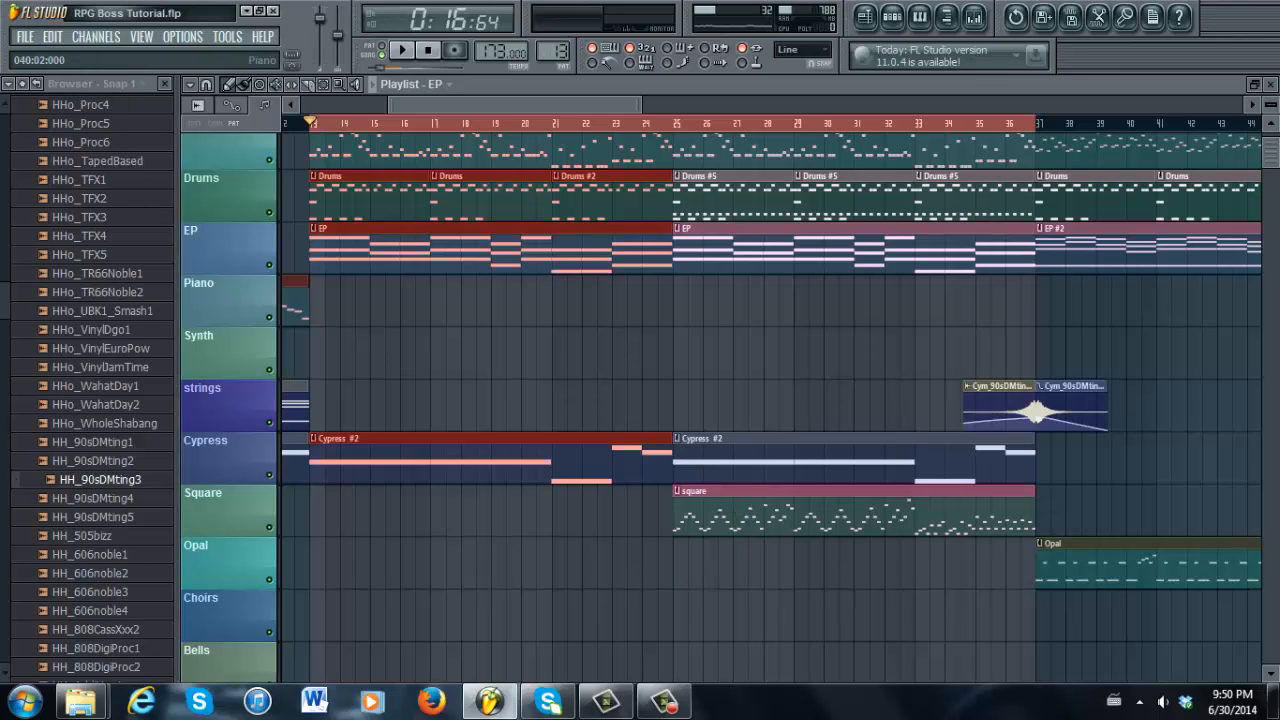
Place the Cym_90sDMting1 swell to end at bar 37 and move its #2 copy to bar 41
scroll(785, 204, up, 1)
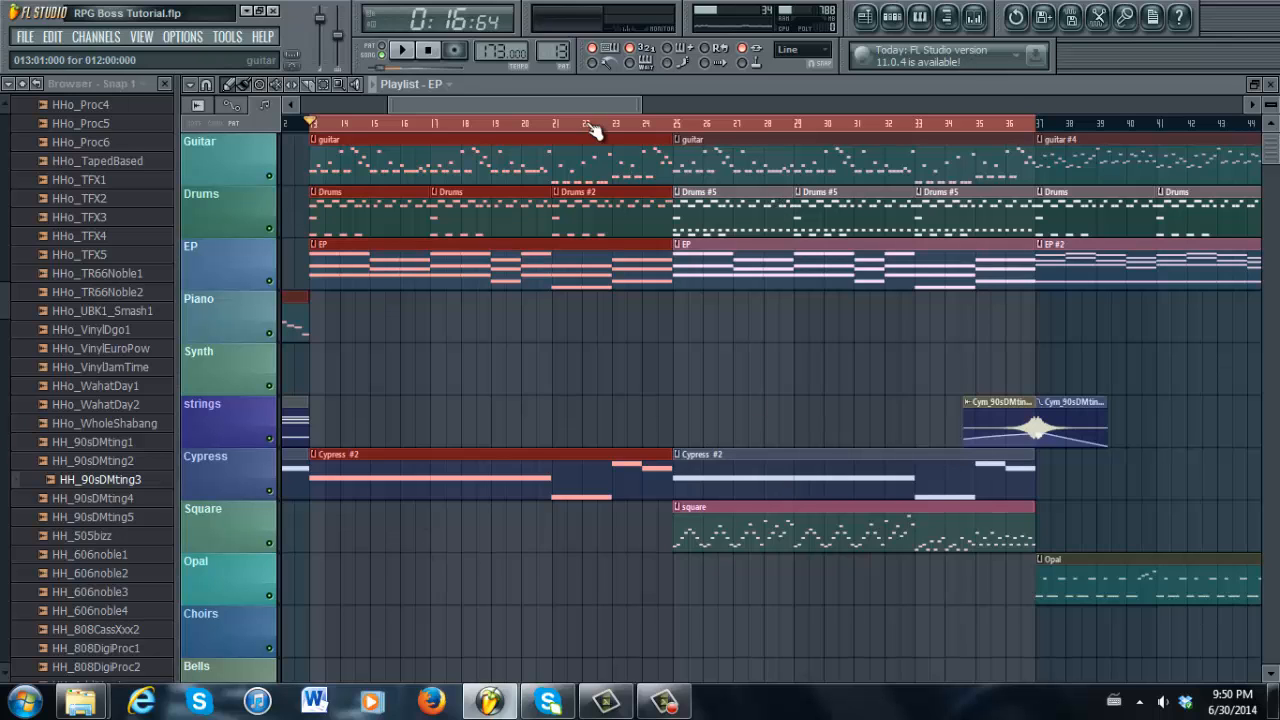
mouse_move(588, 105)
mouse_down()
mouse_move(643, 104)
mouse_move(506, 107)
mouse_move(571, 103)
mouse_up()
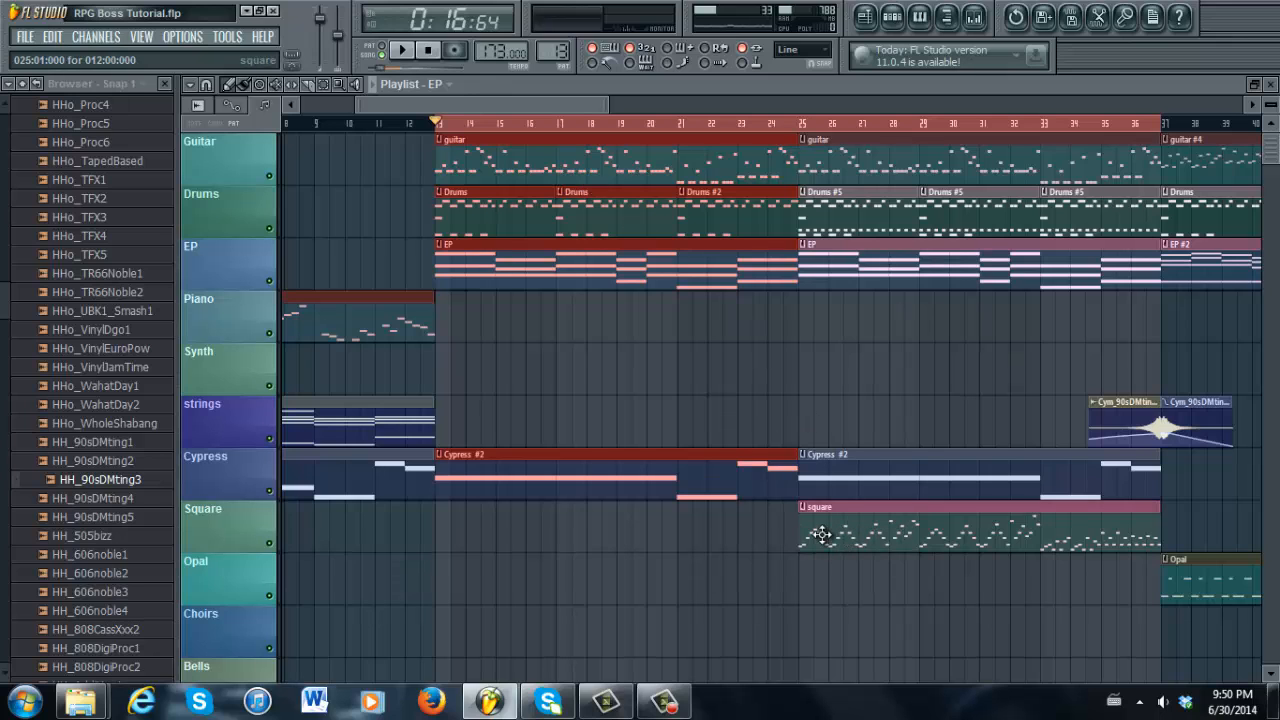
drag(605, 101, 648, 101)
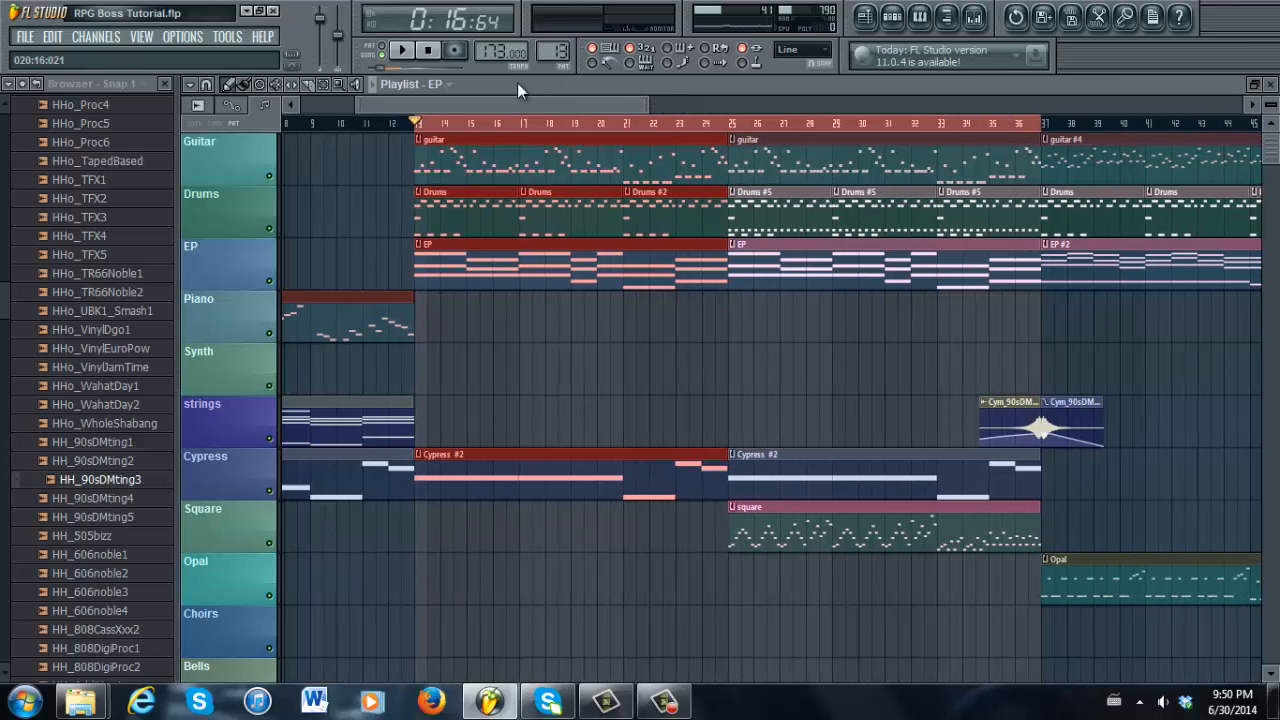
drag(500, 103, 635, 102)
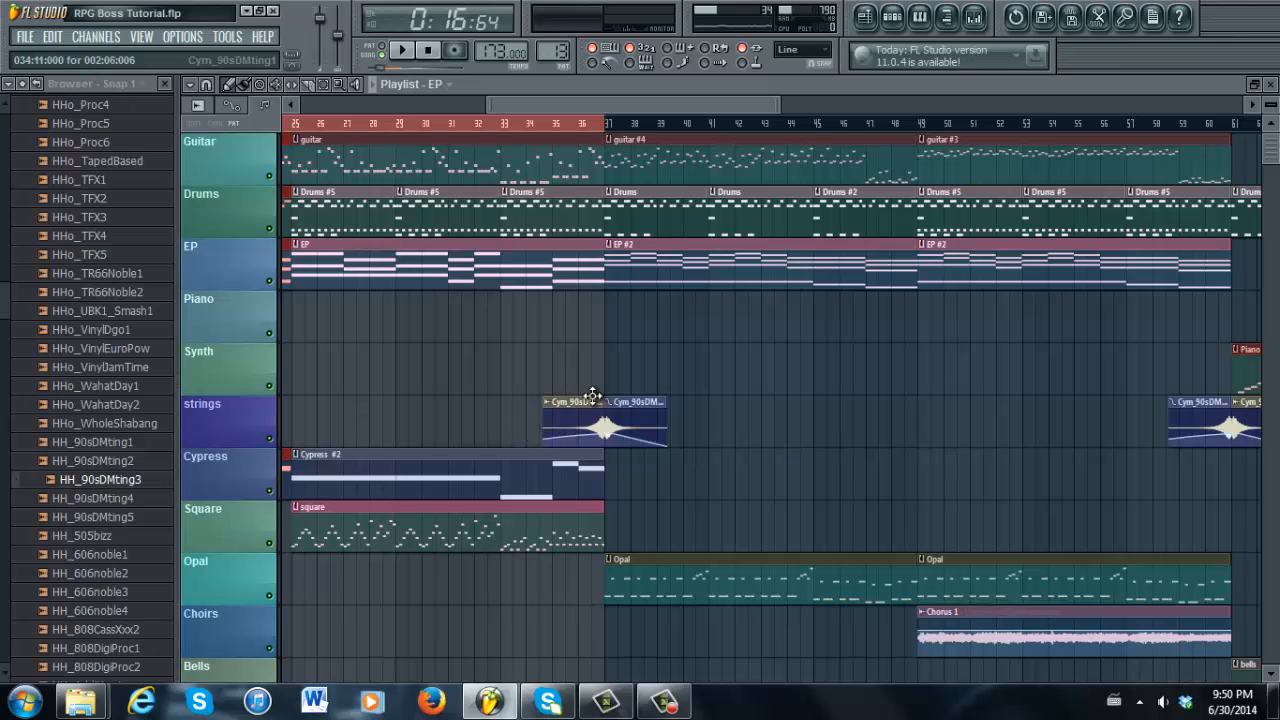
drag(777, 100, 620, 104)
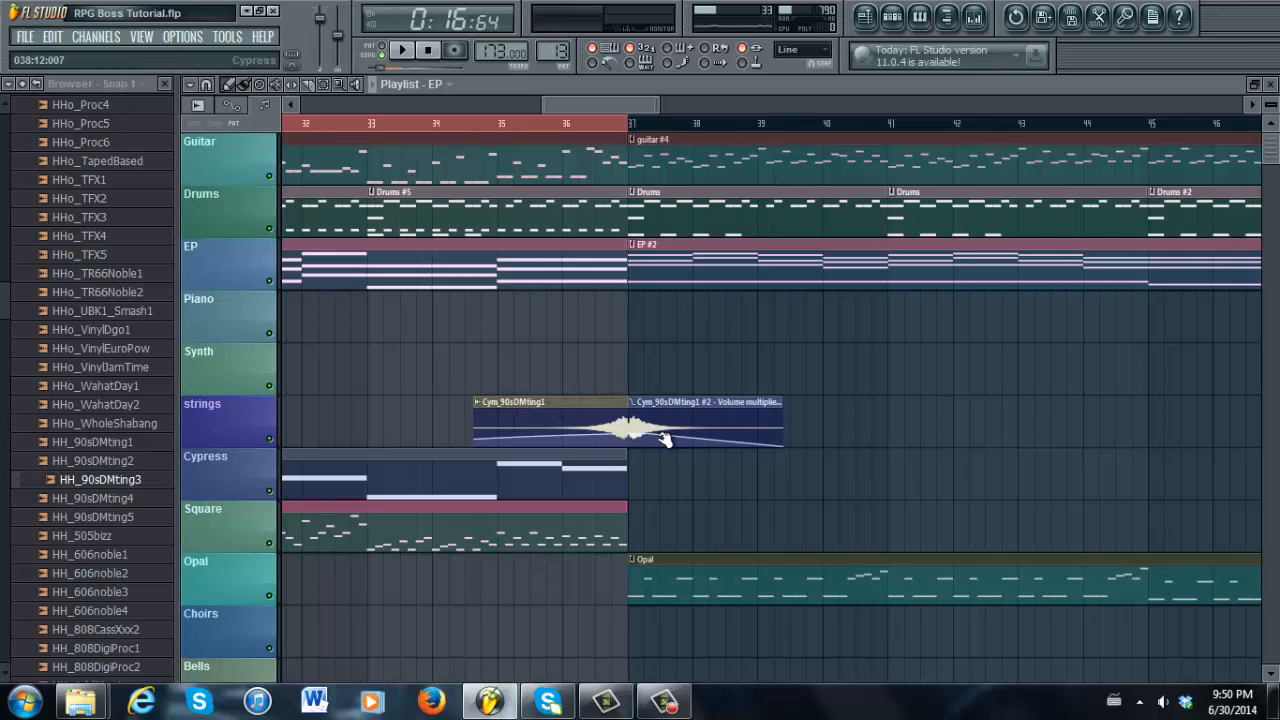
mouse_move(657, 102)
mouse_down()
mouse_move(634, 102)
mouse_move(684, 101)
mouse_move(665, 104)
mouse_up()
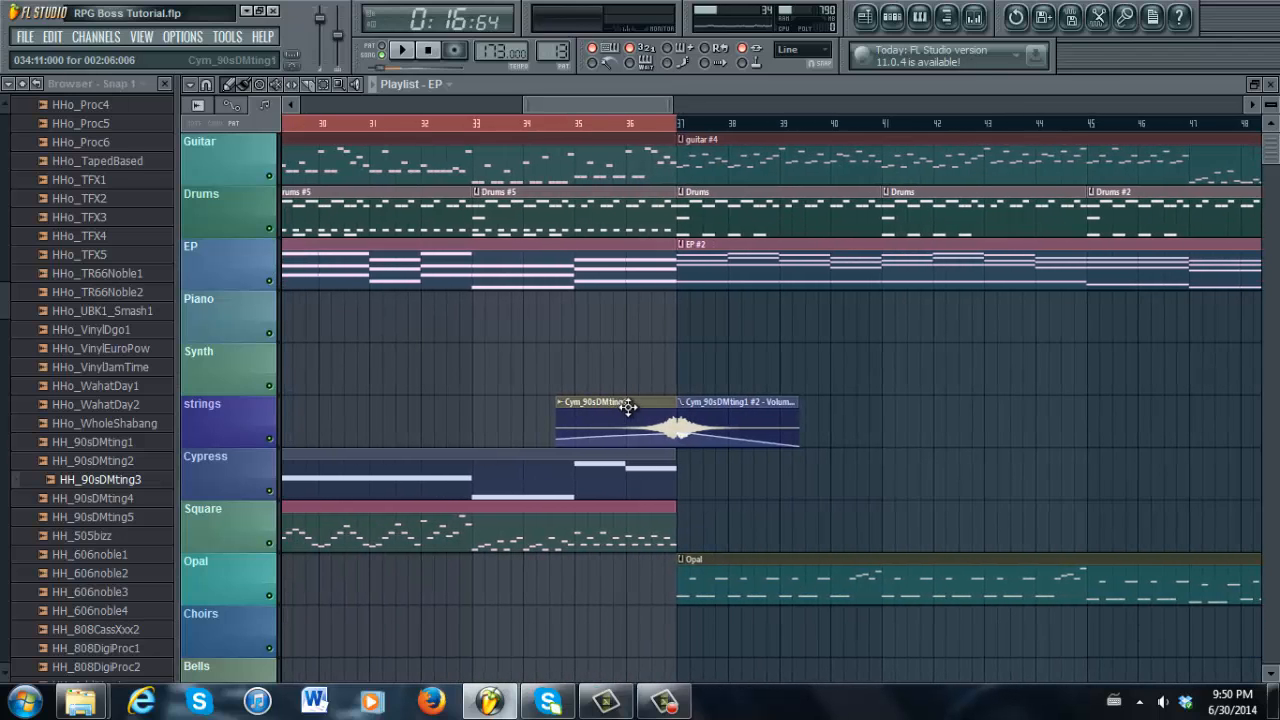
mouse_move(628, 405)
mouse_down()
mouse_move(468, 412)
mouse_move(632, 424)
mouse_up()
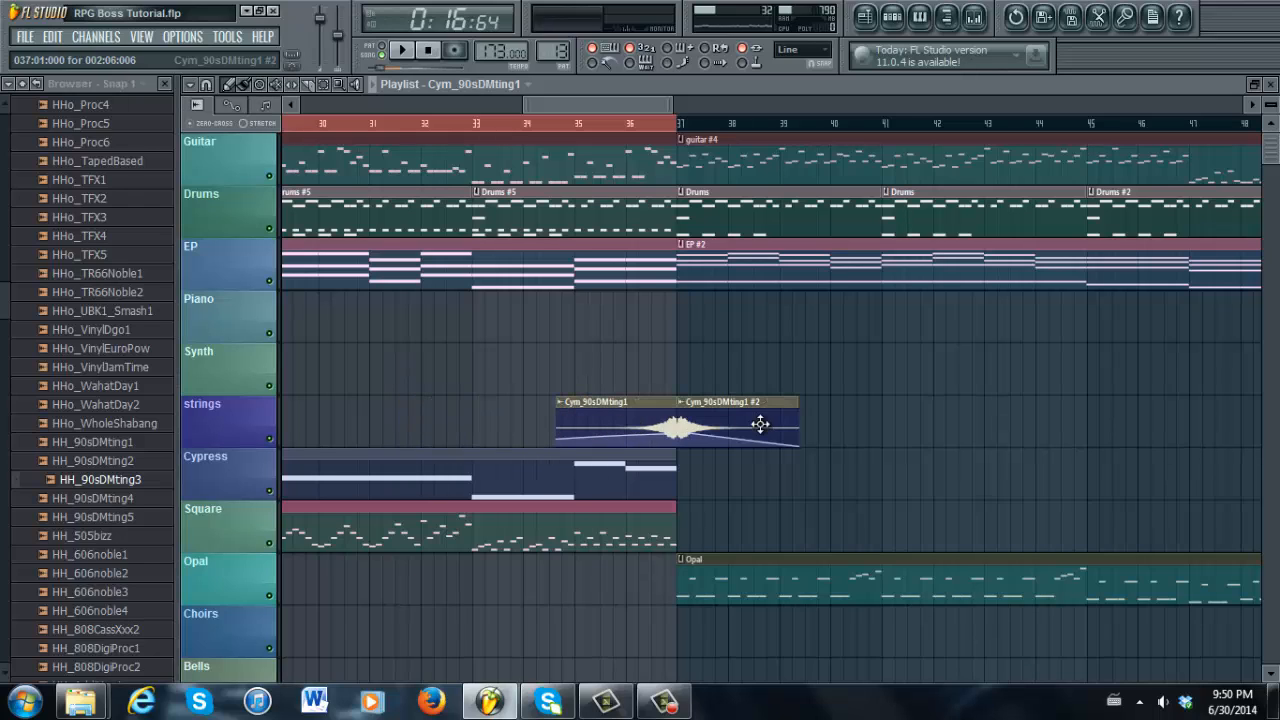
drag(743, 407, 951, 388)
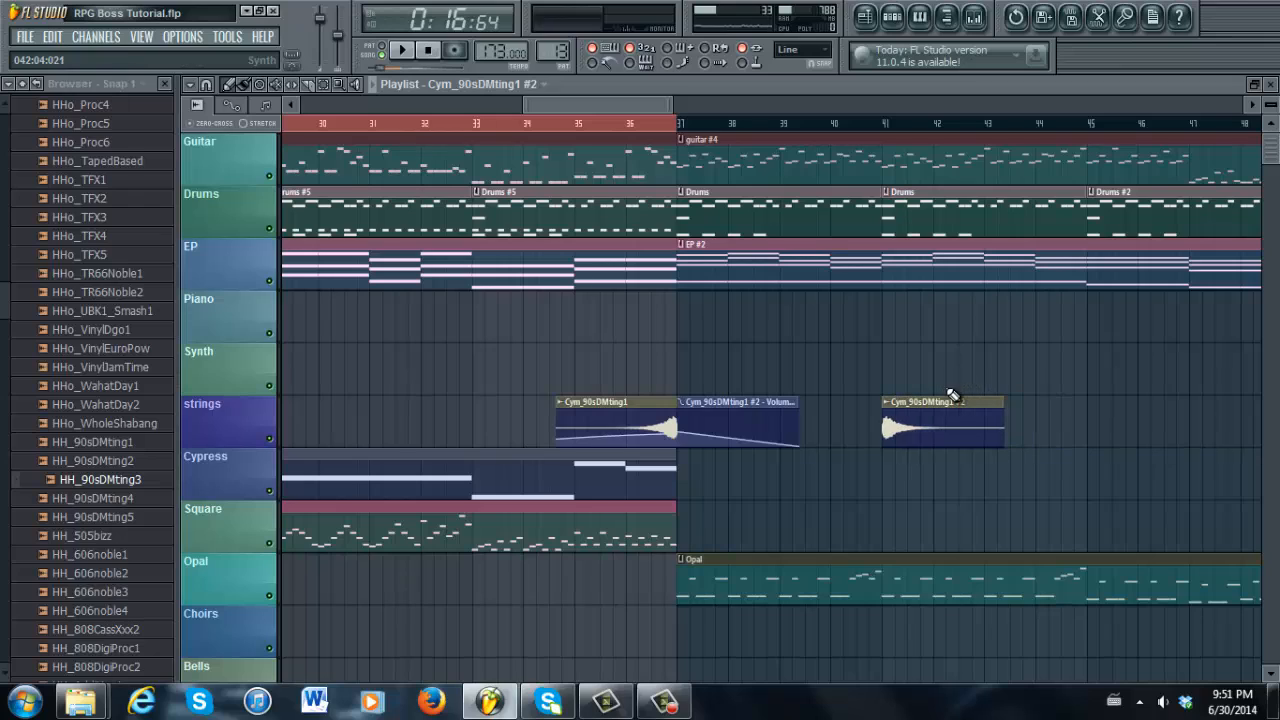
Make the bar-41 cymbal copy unique as Cym_90sDMting1 #3 and nudge it slightly right
right_click(886, 410)
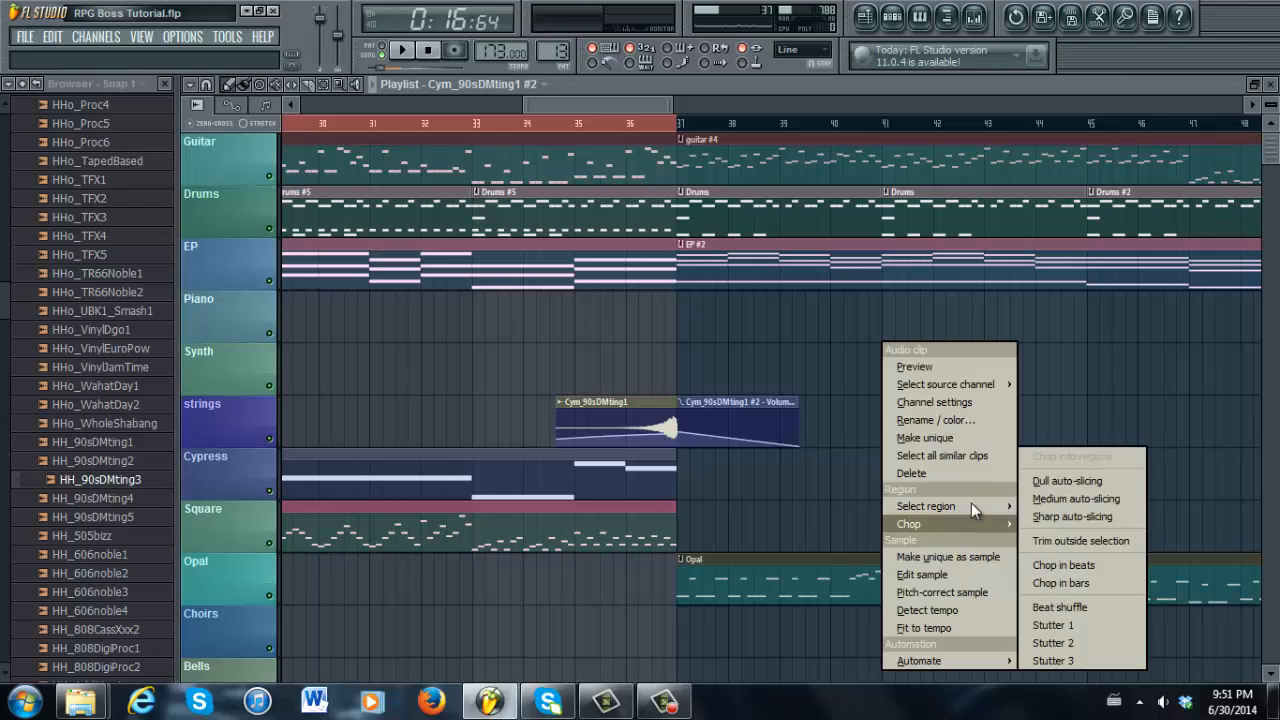
click(954, 437)
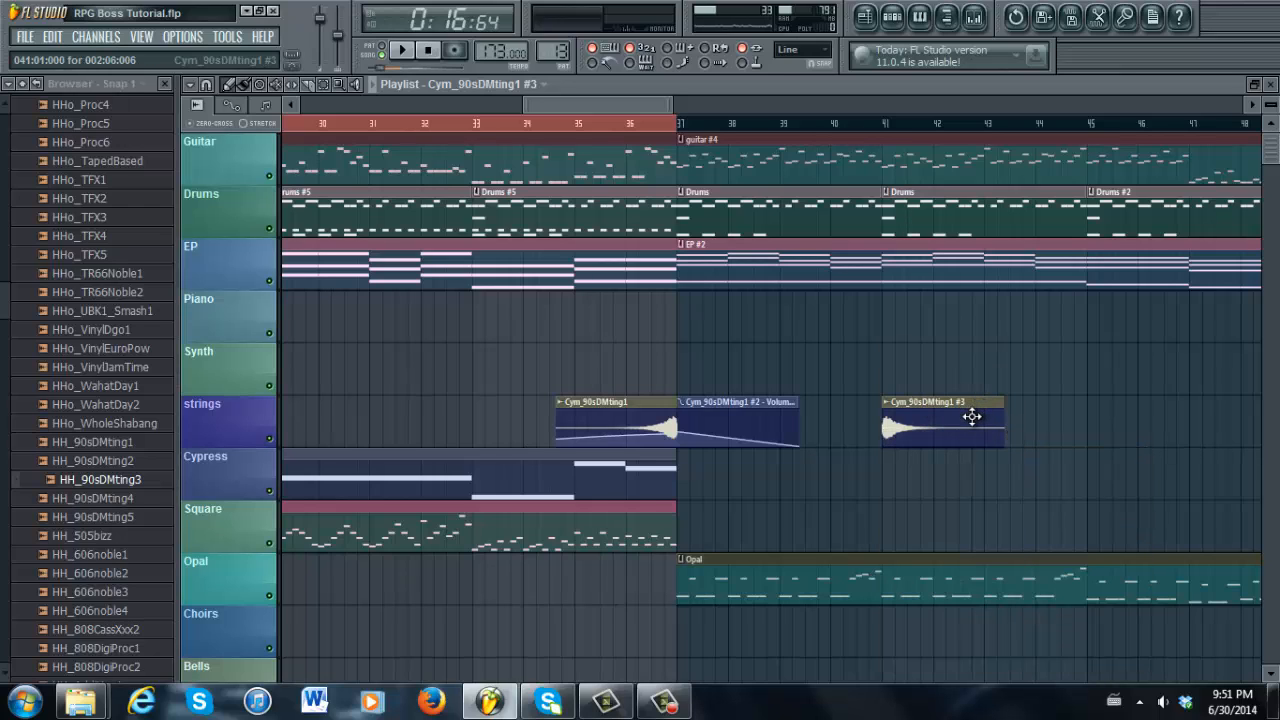
mouse_move(986, 402)
mouse_down()
mouse_move(1006, 400)
mouse_move(964, 400)
mouse_up()
Turn on Reverse for the Cym_90sDMting1 #3 sample and move the clip left to bar 37
double_click(908, 404)
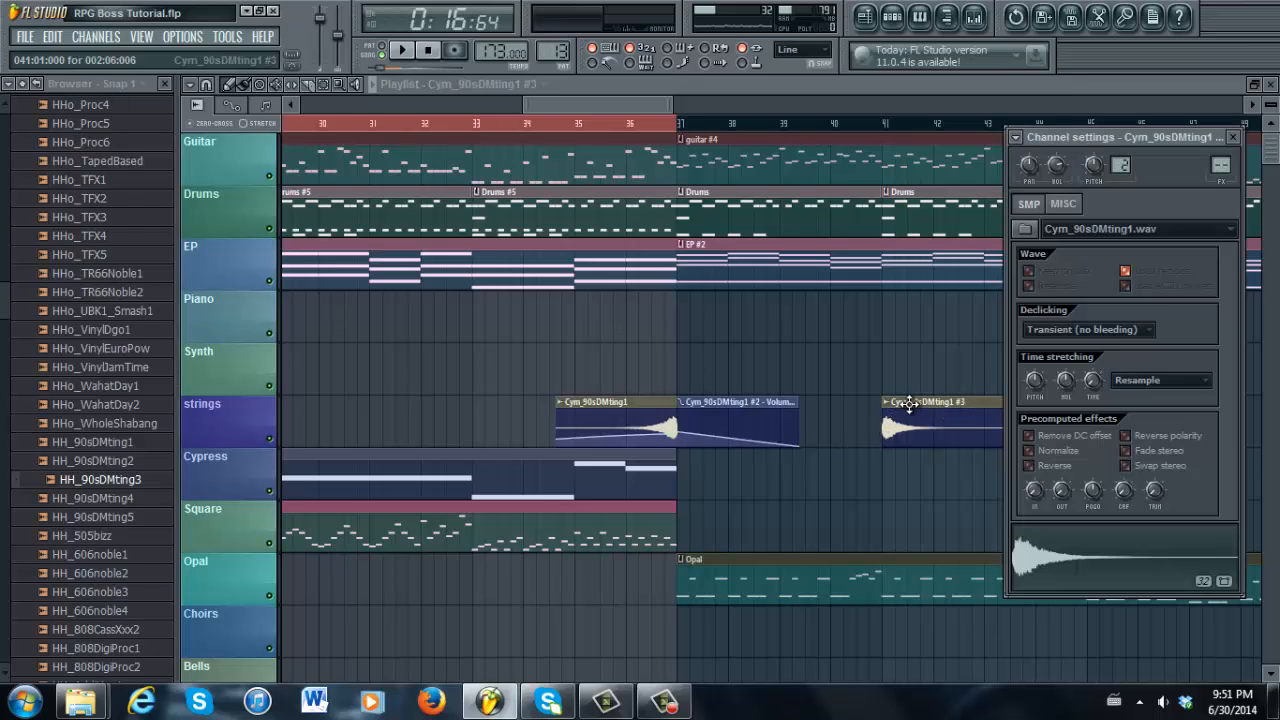
click(1030, 466)
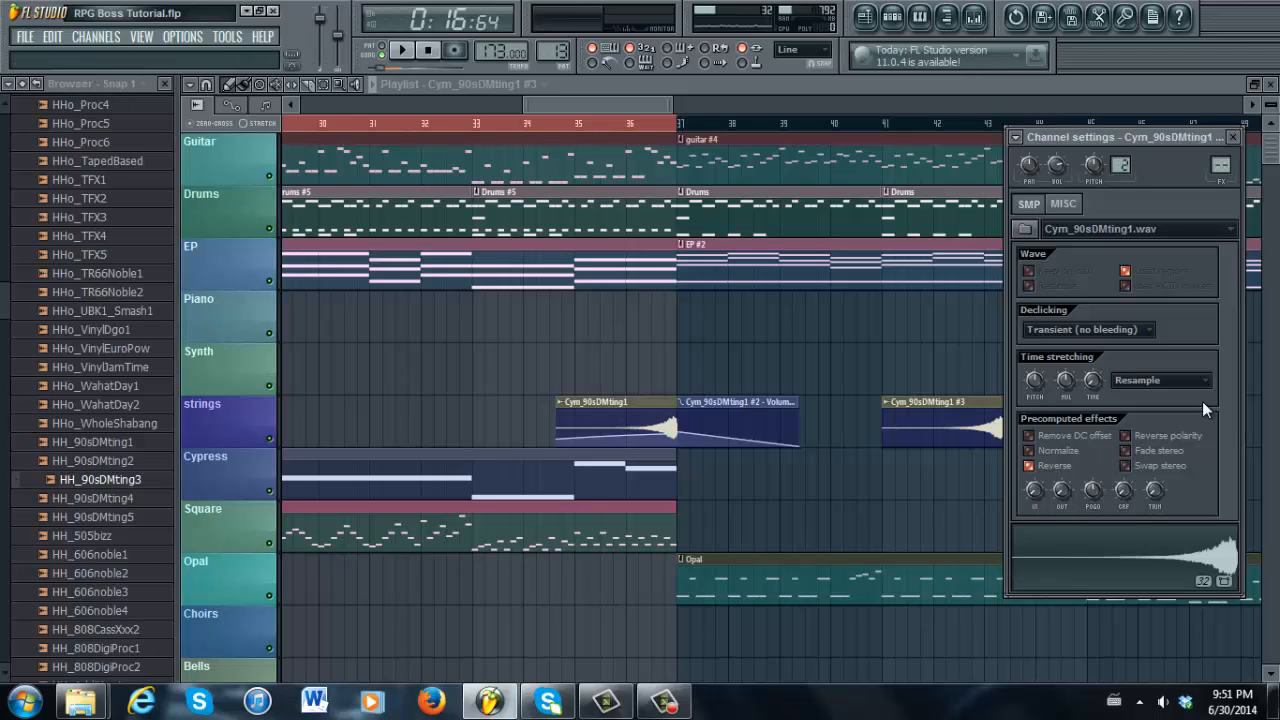
click(1031, 466)
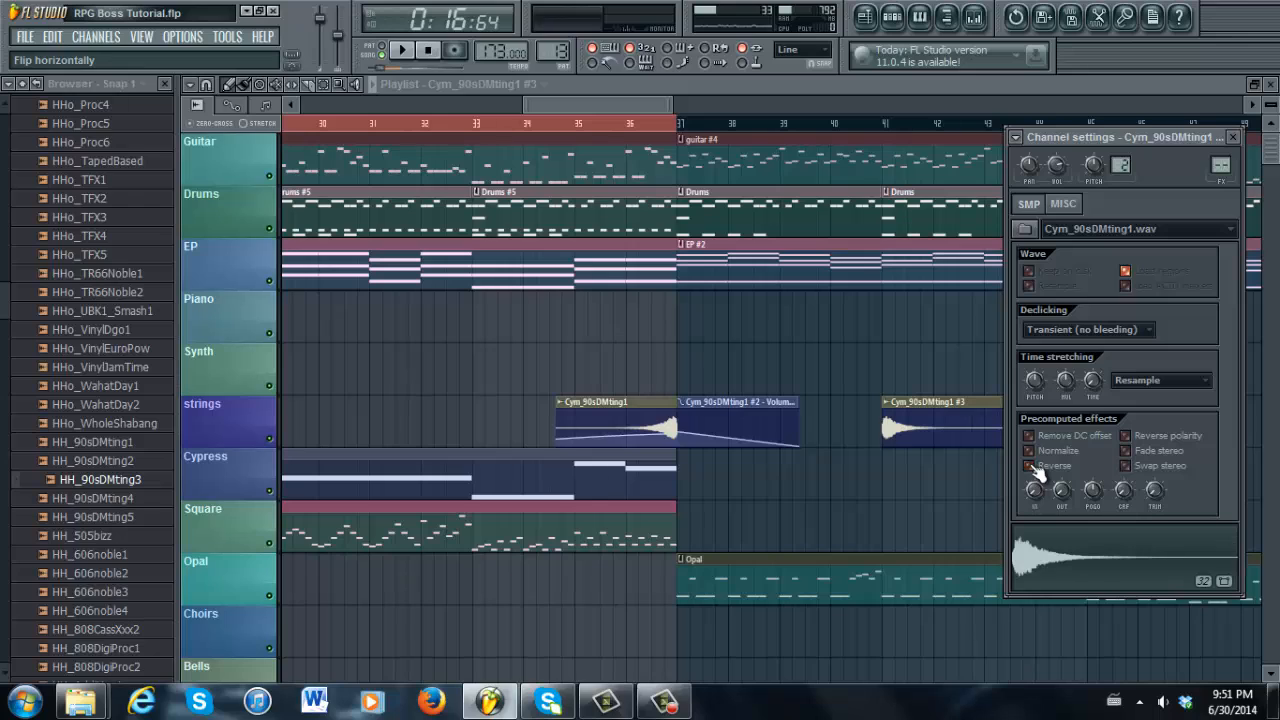
click(1031, 467)
click(1031, 467)
click(1031, 467)
click(1031, 467)
click(1031, 467)
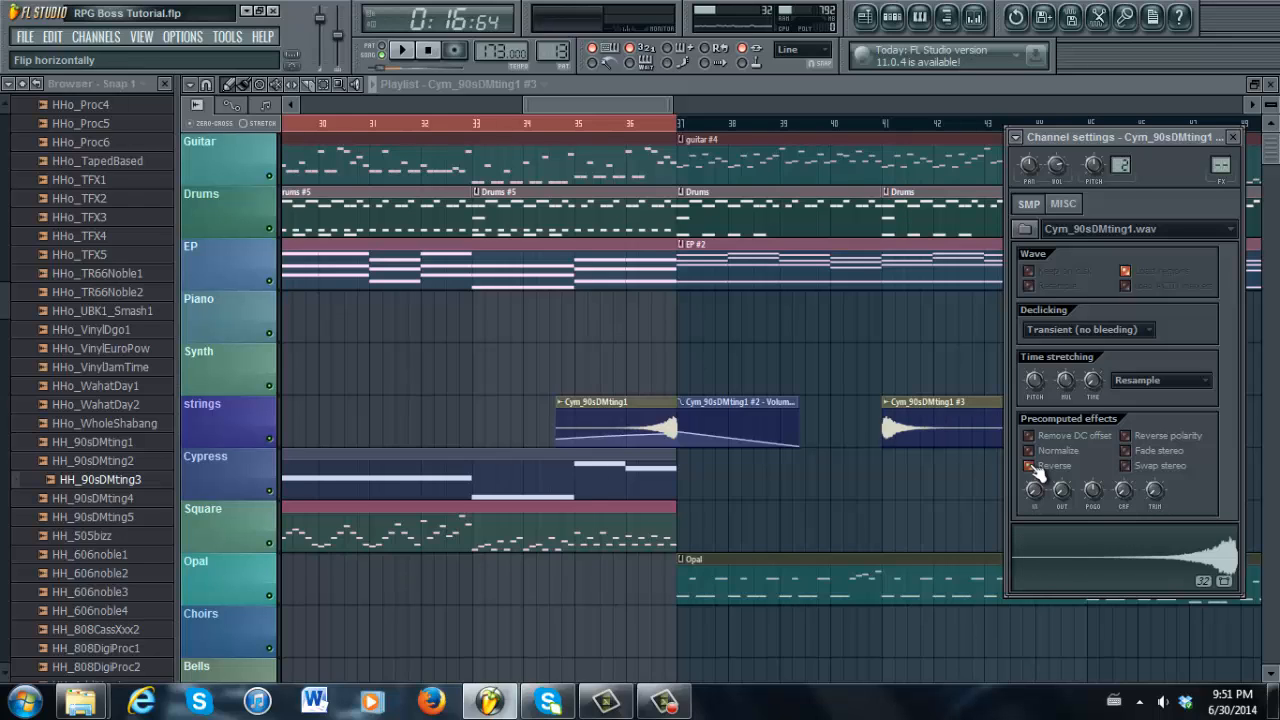
click(1031, 467)
click(1031, 467)
drag(971, 412, 771, 391)
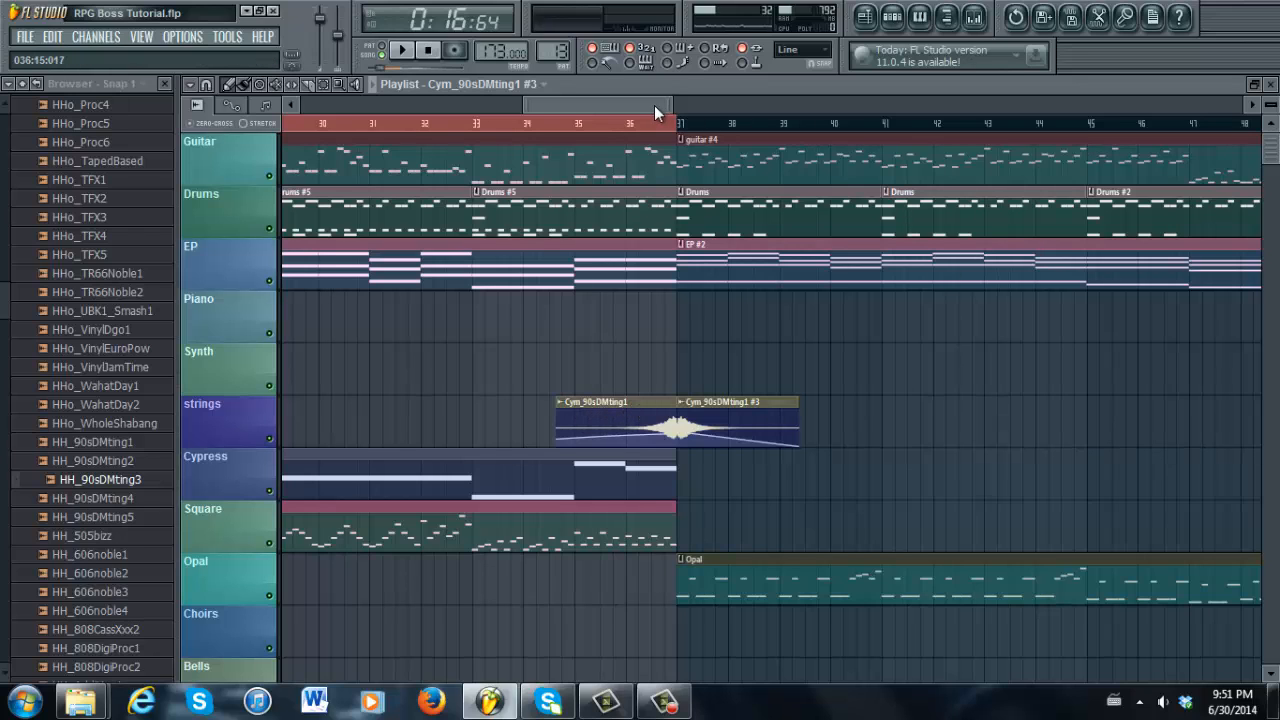
Zoom out to bars 30–56 and mark bars 37 to 61 on the timeline ruler
drag(666, 104, 736, 104)
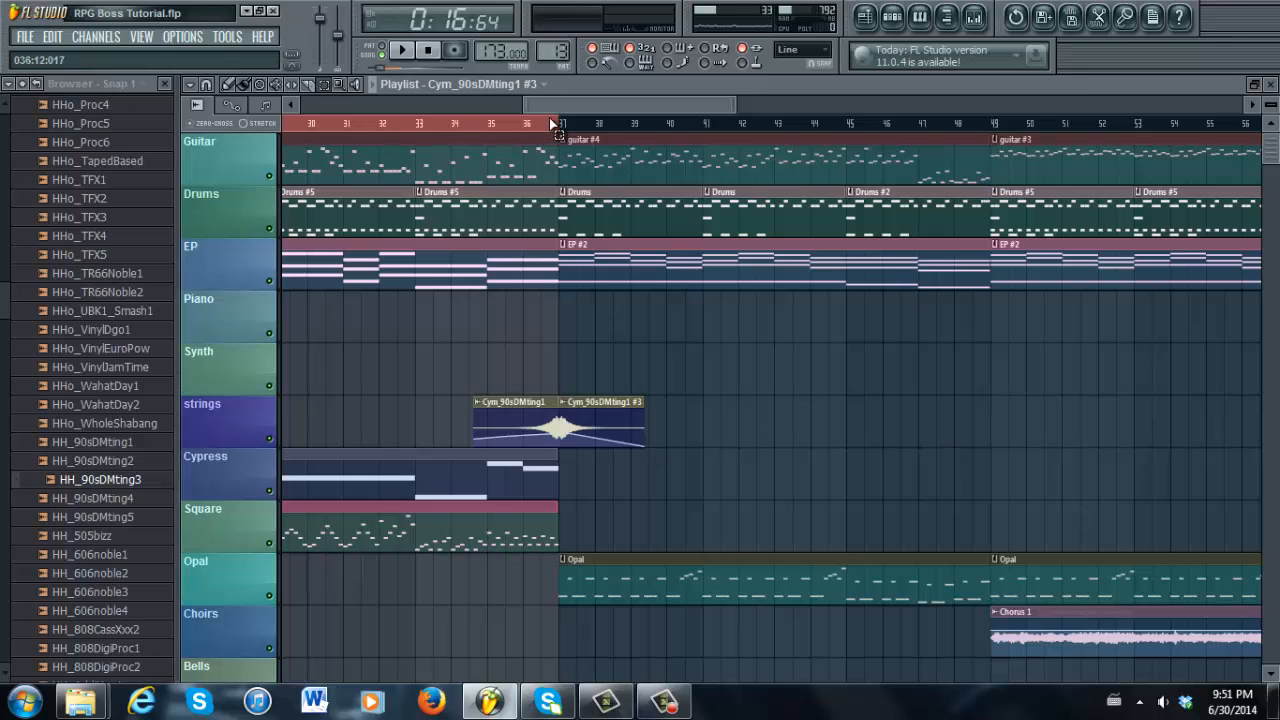
drag(560, 125, 1156, 187)
drag(1274, 150, 1276, 178)
drag(1273, 142, 1275, 130)
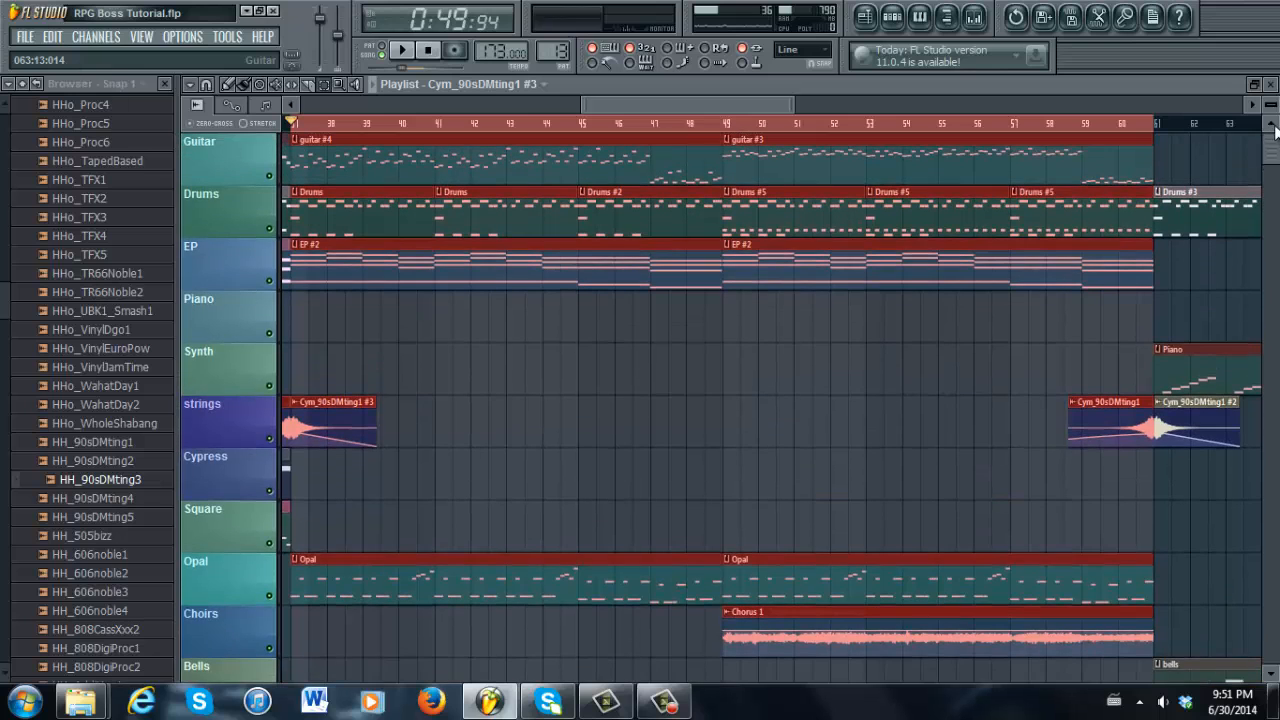
mouse_move(718, 104)
mouse_down()
mouse_move(688, 104)
mouse_move(700, 103)
mouse_up()
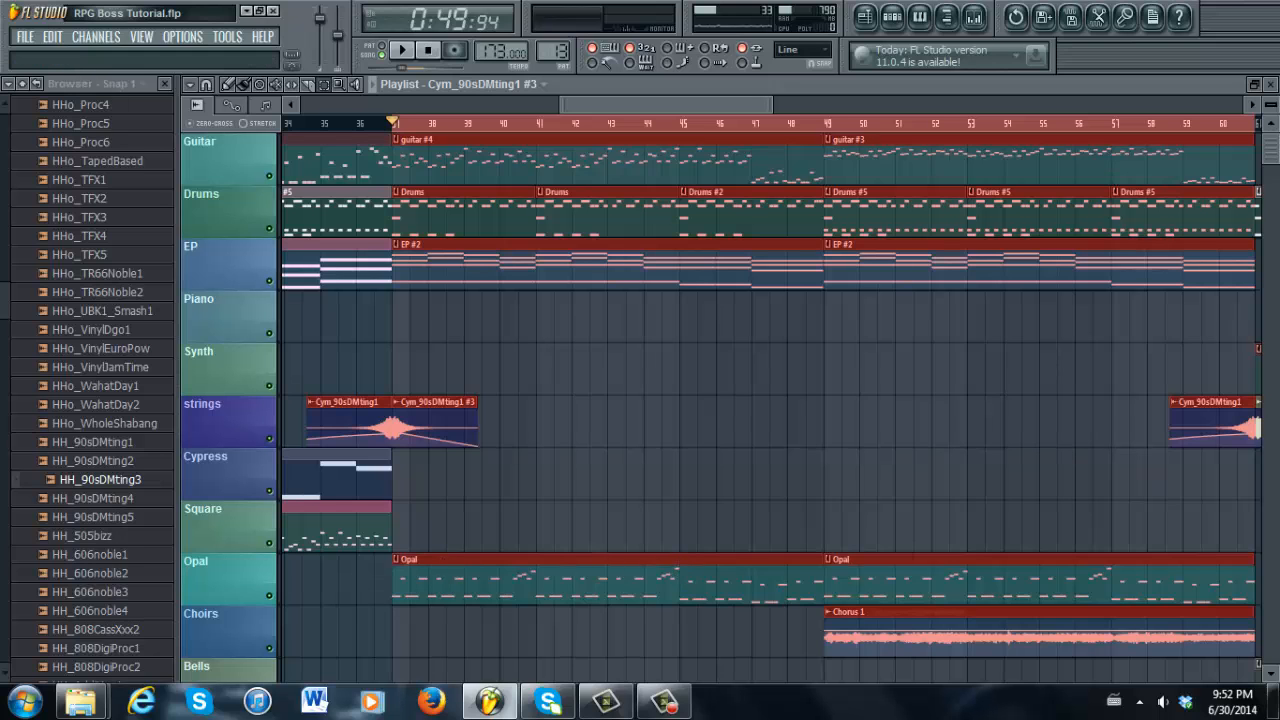
drag(1278, 157, 1279, 158)
scroll(881, 594, down, 1)
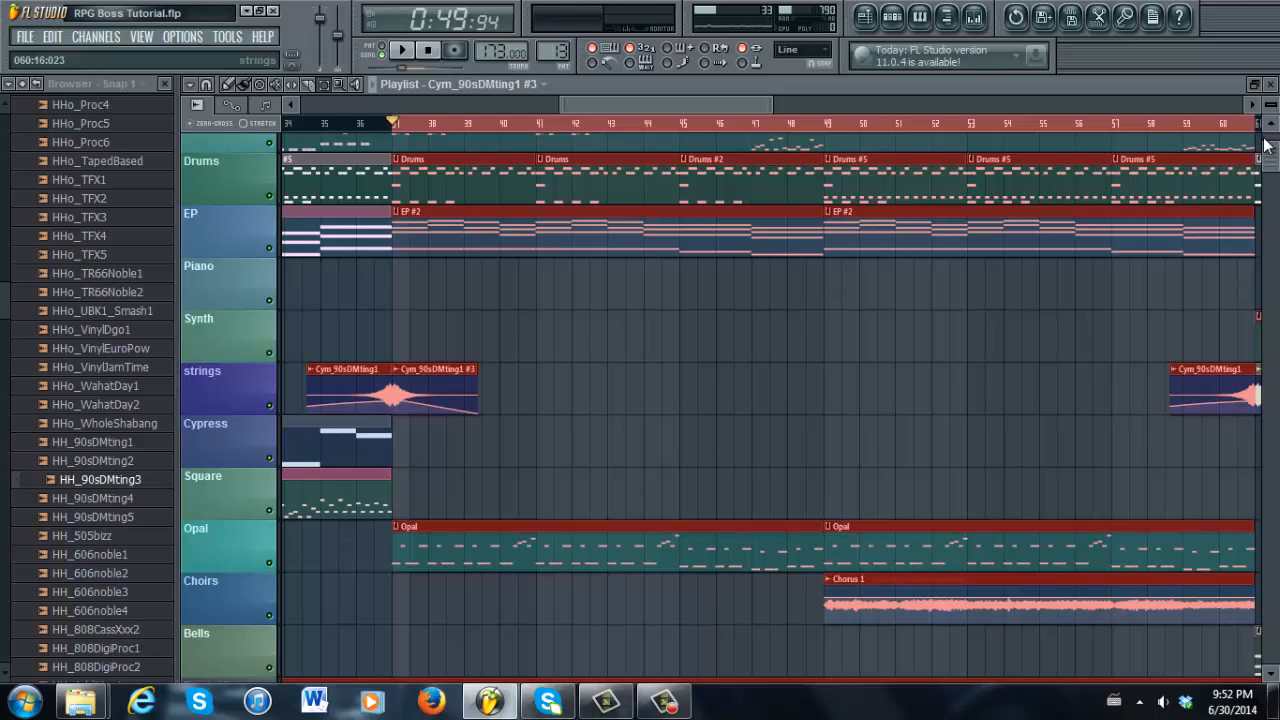
drag(1275, 160, 1275, 178)
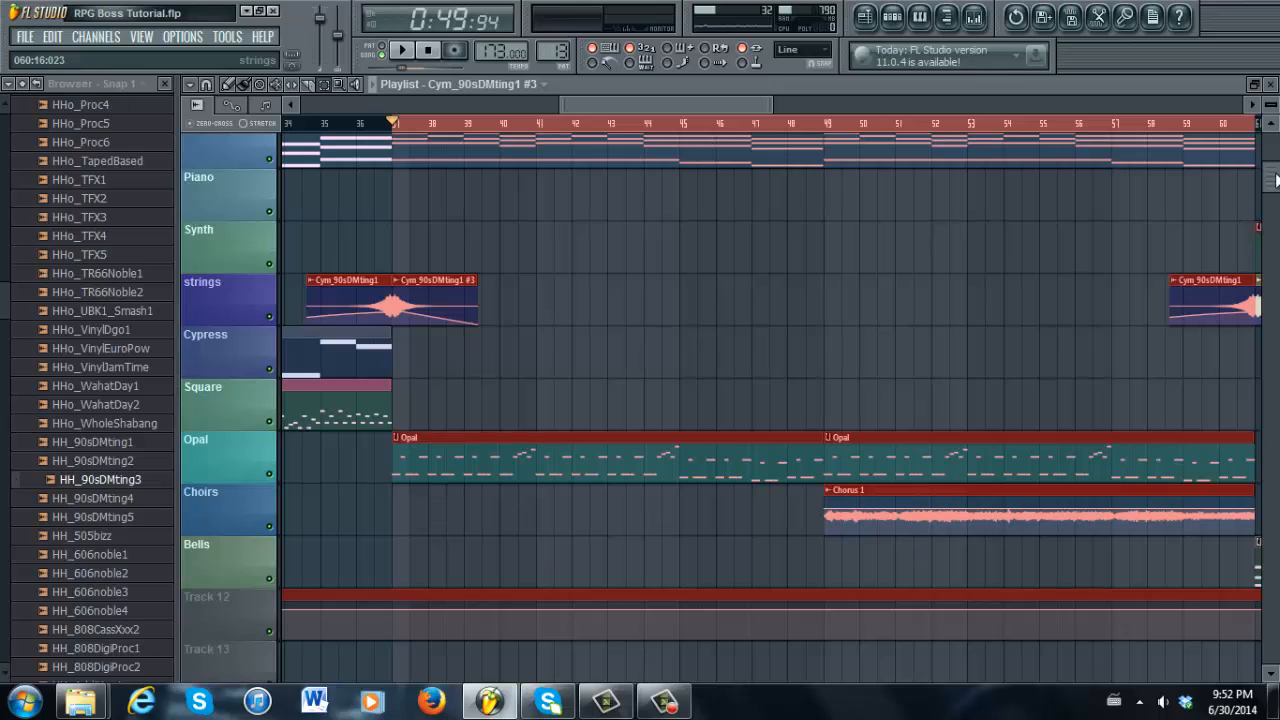
drag(1275, 178, 1275, 147)
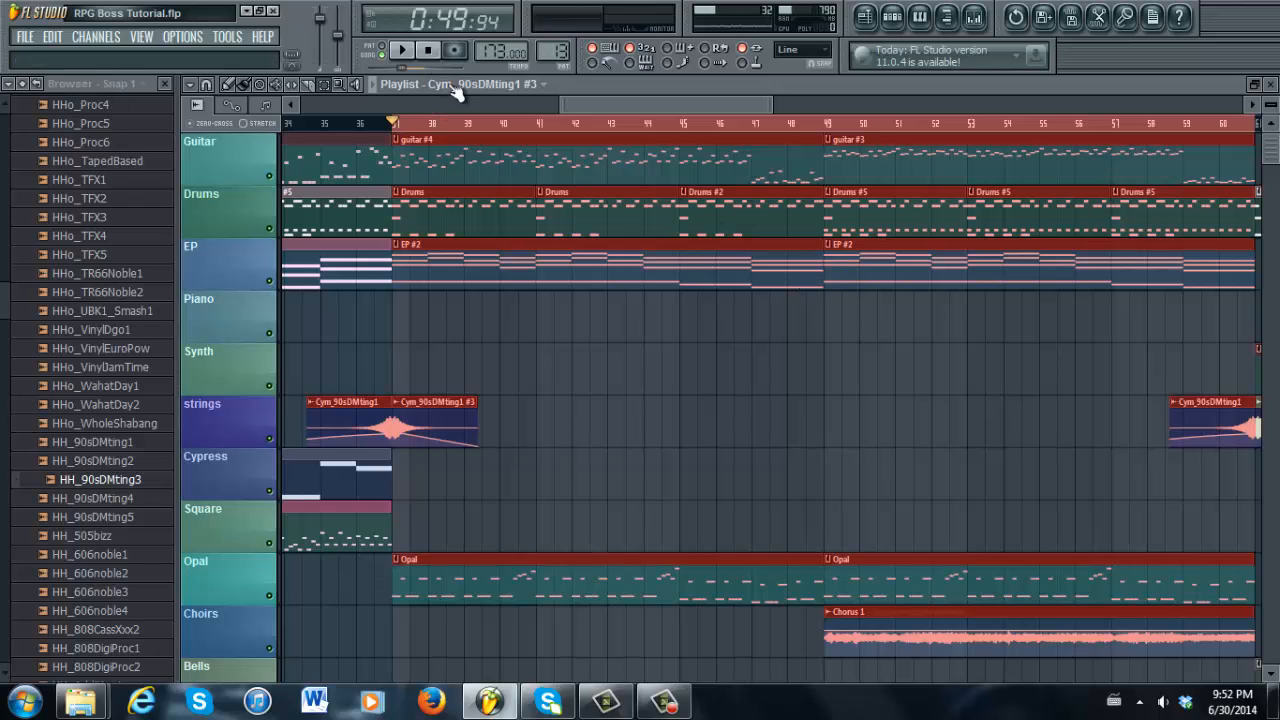
Play the bar 37–61 section through its reversed cymbal swells, then stop with Space
click(401, 50)
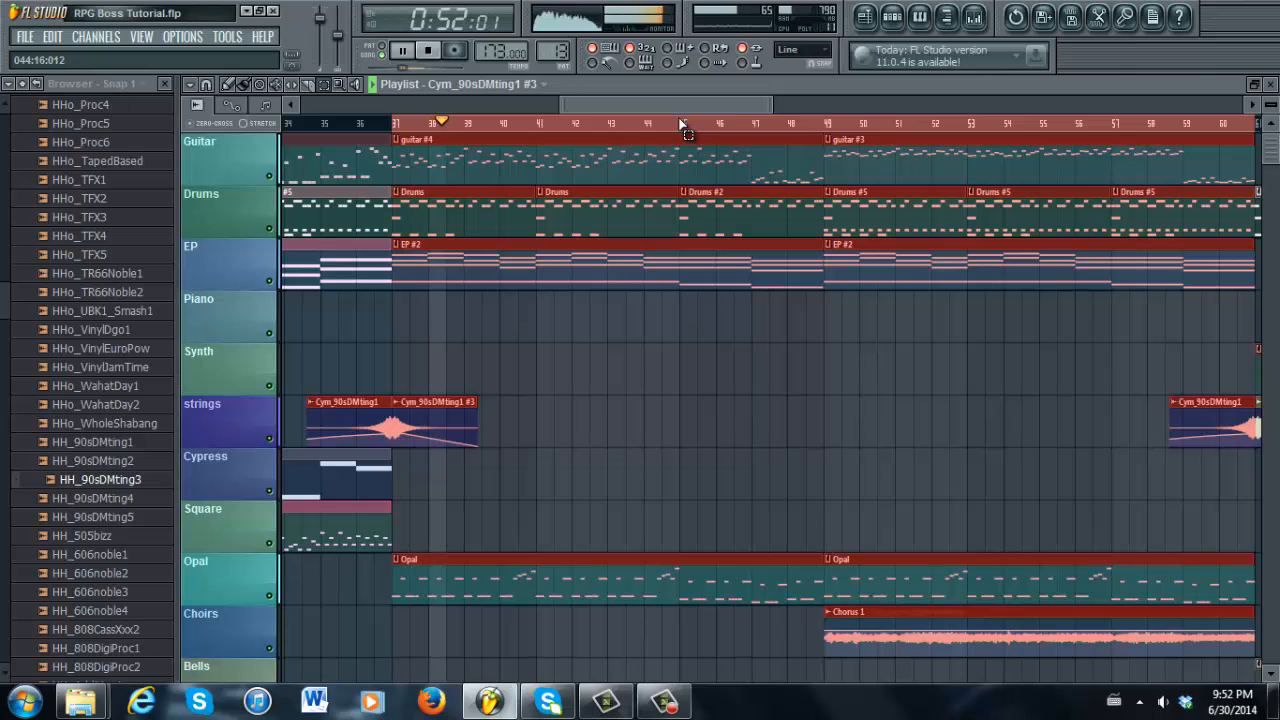
drag(681, 104, 697, 103)
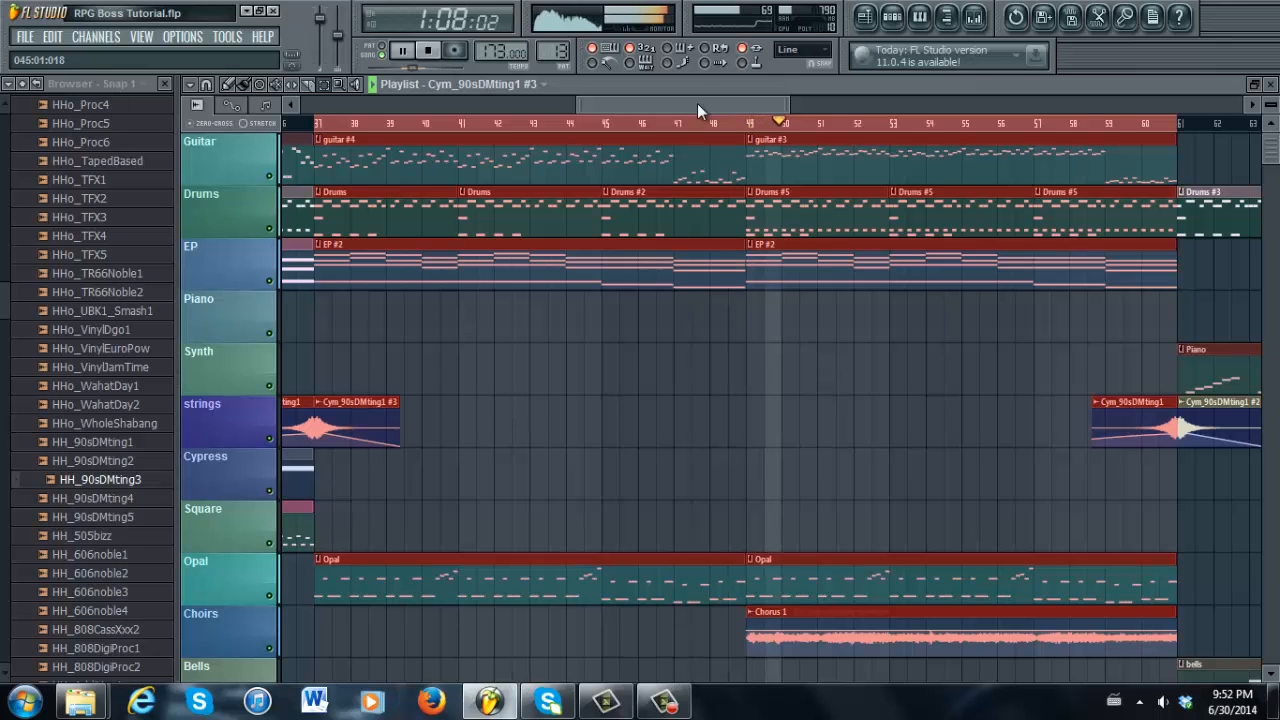
drag(697, 103, 722, 95)
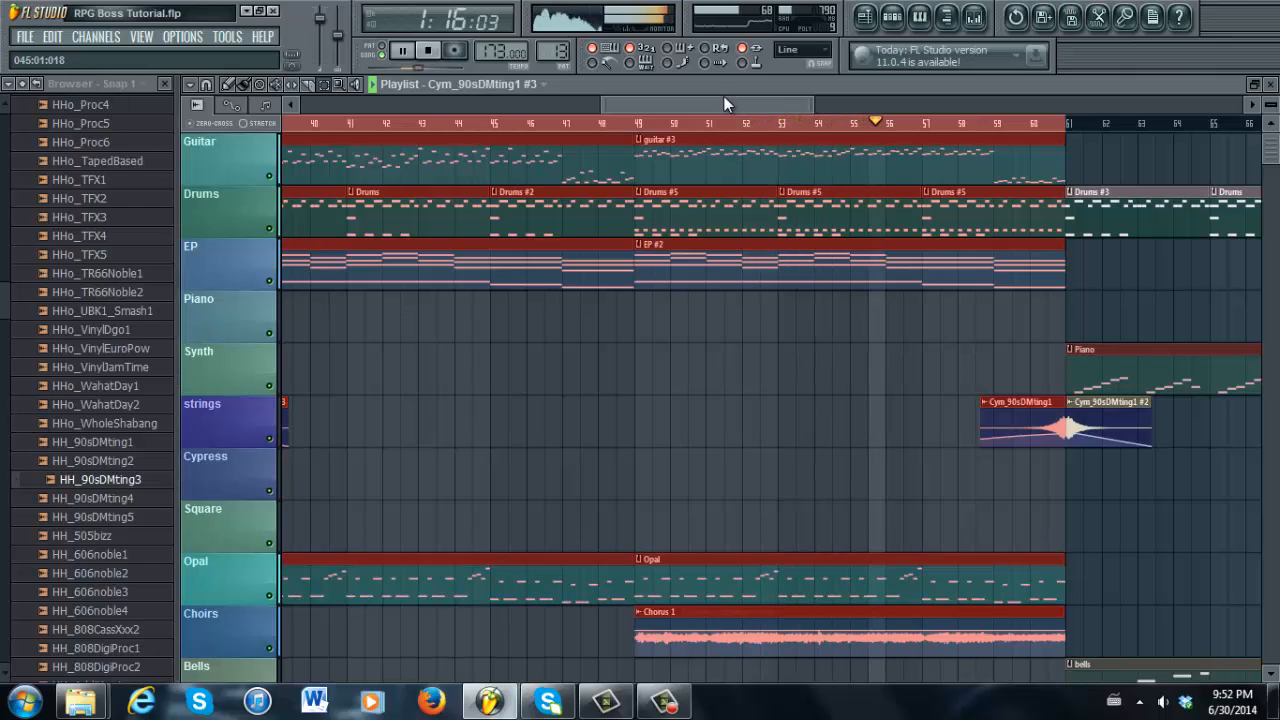
drag(724, 98, 767, 95)
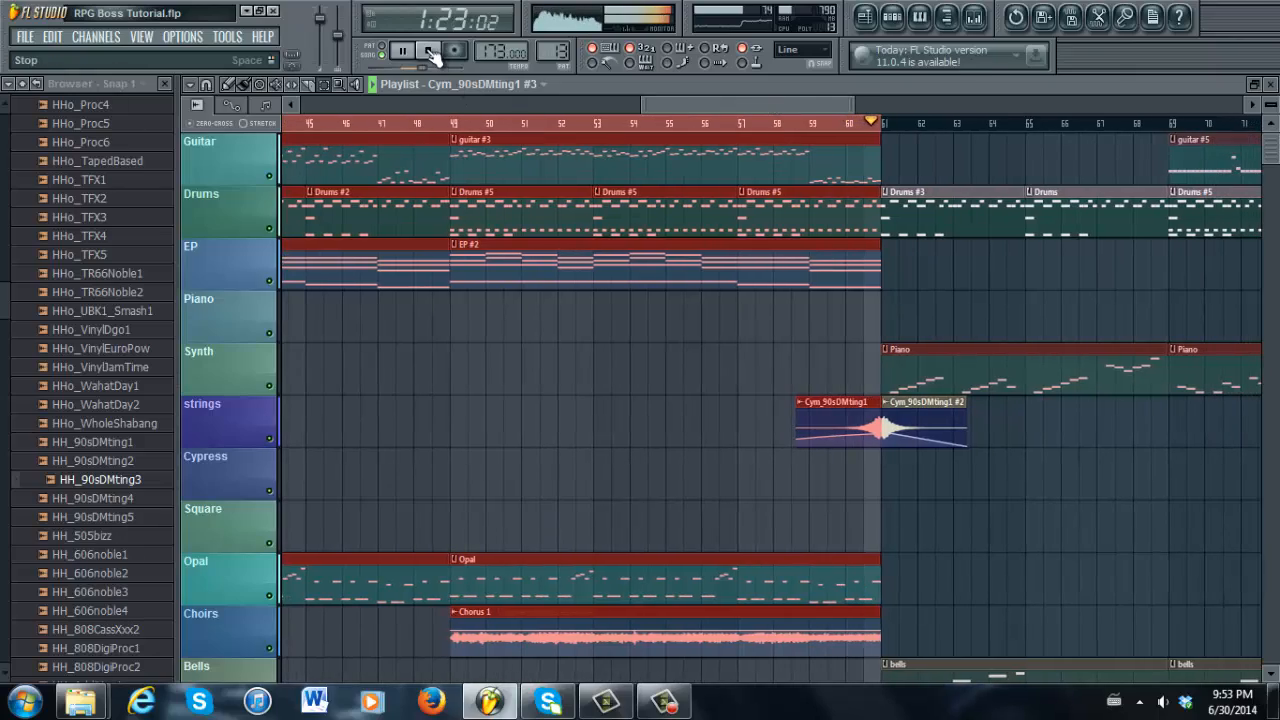
key(space)
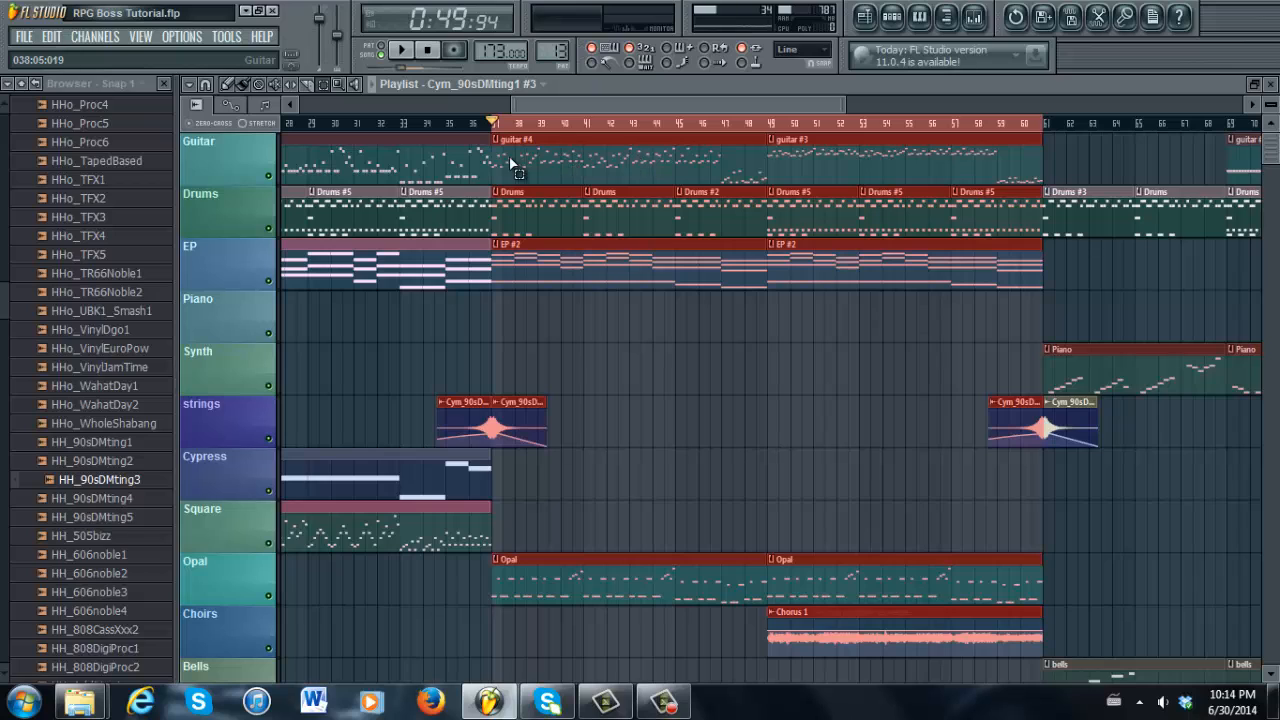
Marquee-select all clips from Guitar down to Choirs in bars 49–61
drag(498, 158, 765, 662)
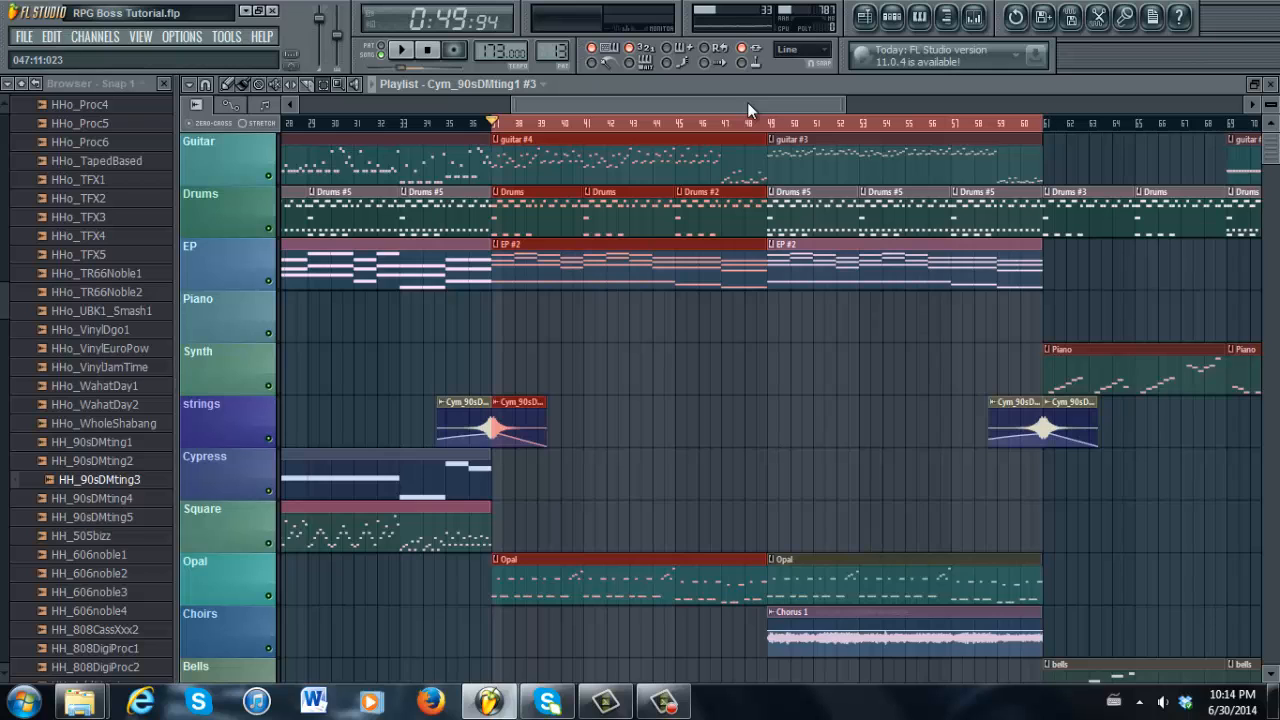
drag(747, 102, 666, 99)
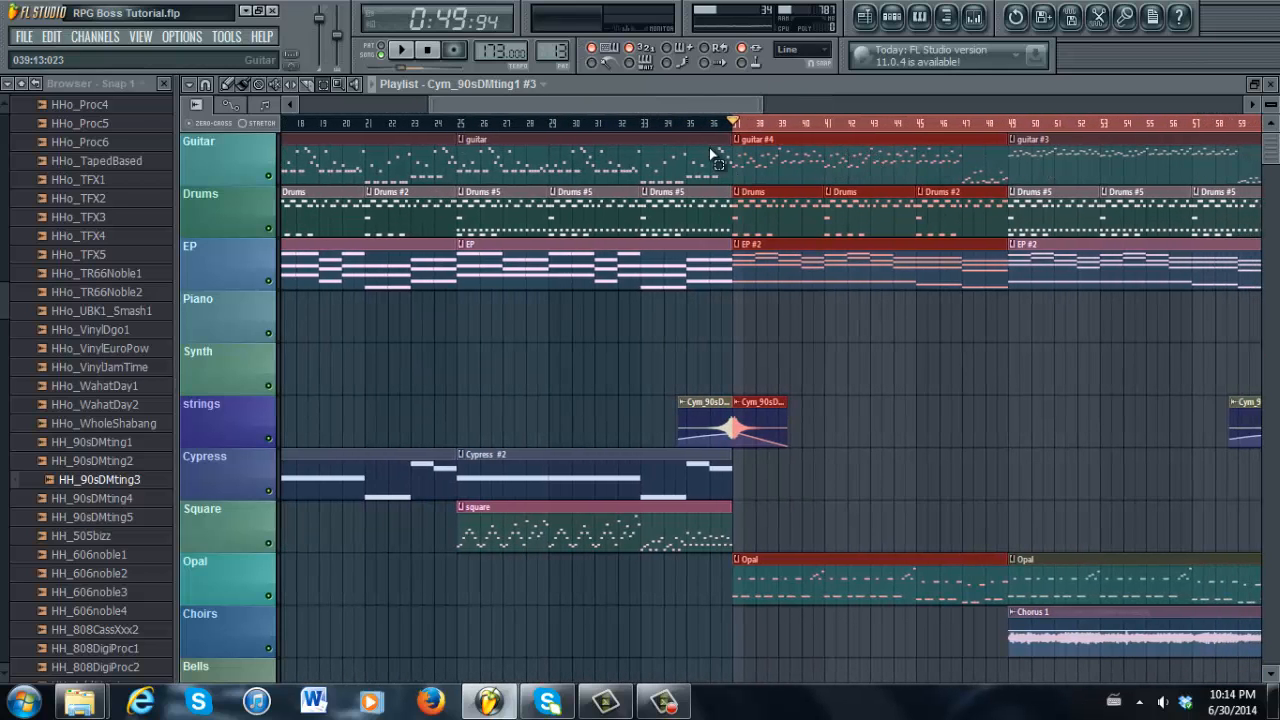
drag(505, 110, 613, 106)
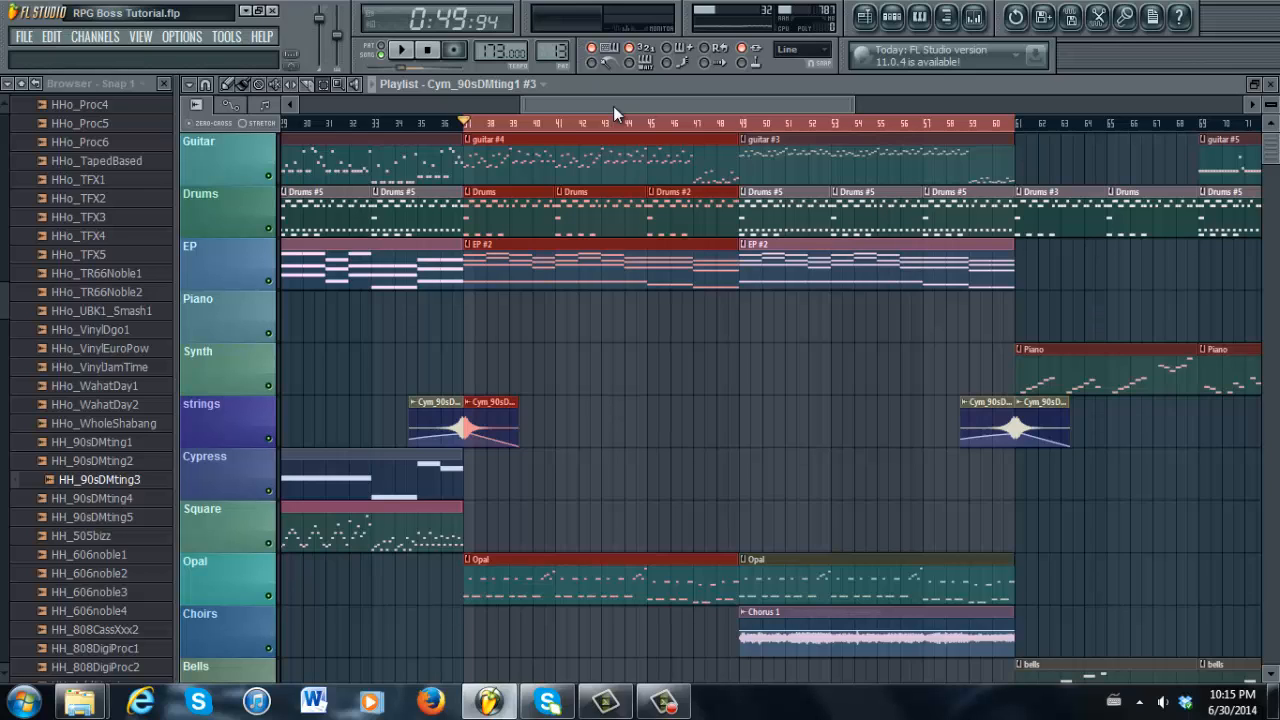
drag(614, 106, 583, 103)
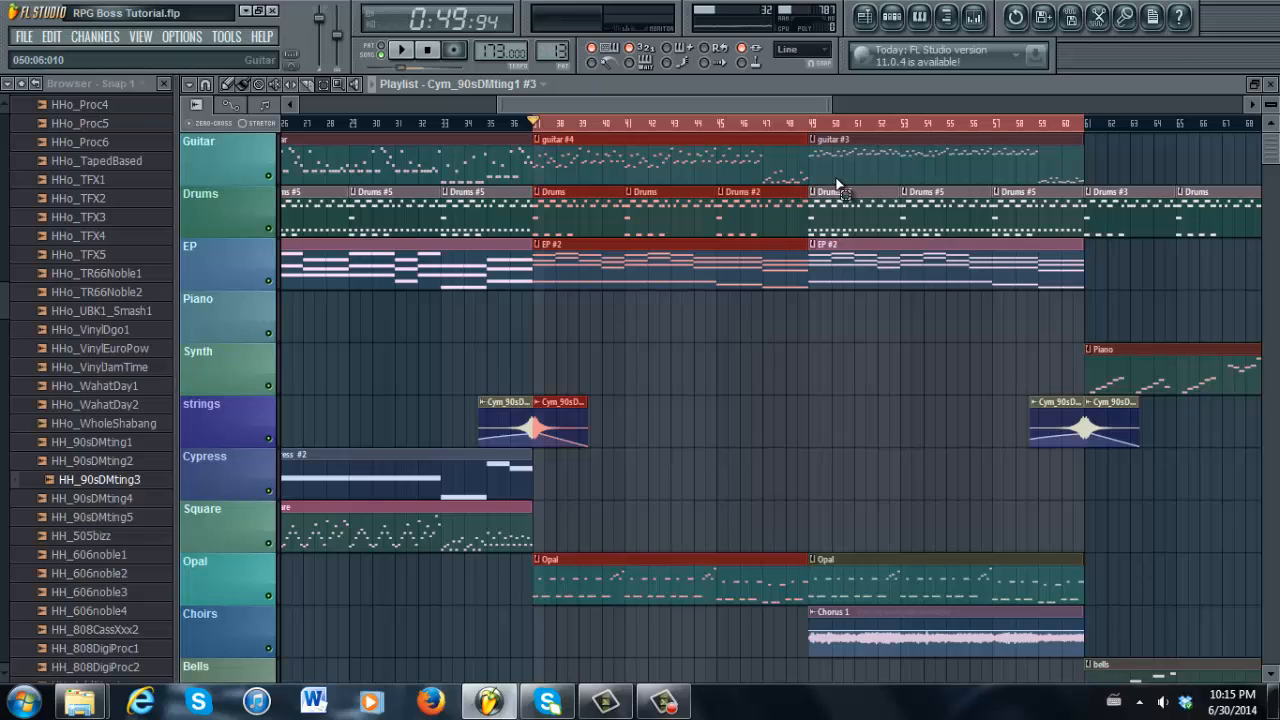
drag(815, 168, 1064, 660)
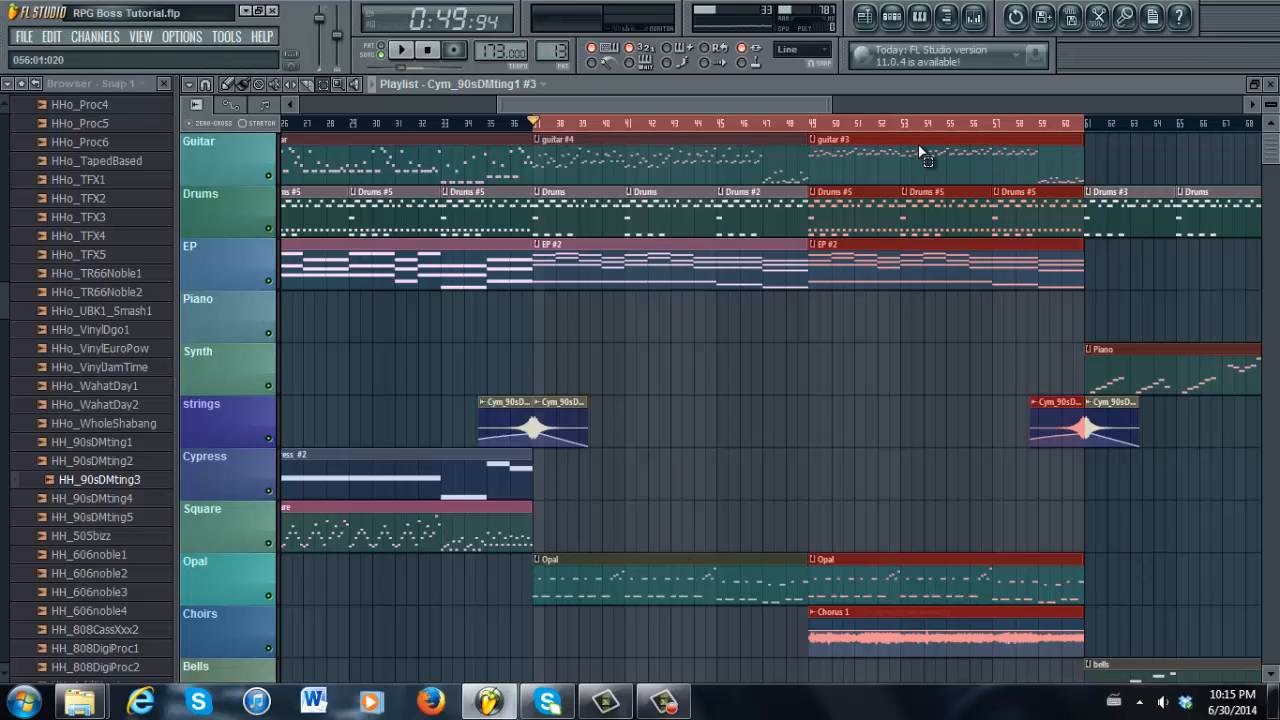
drag(785, 103, 803, 108)
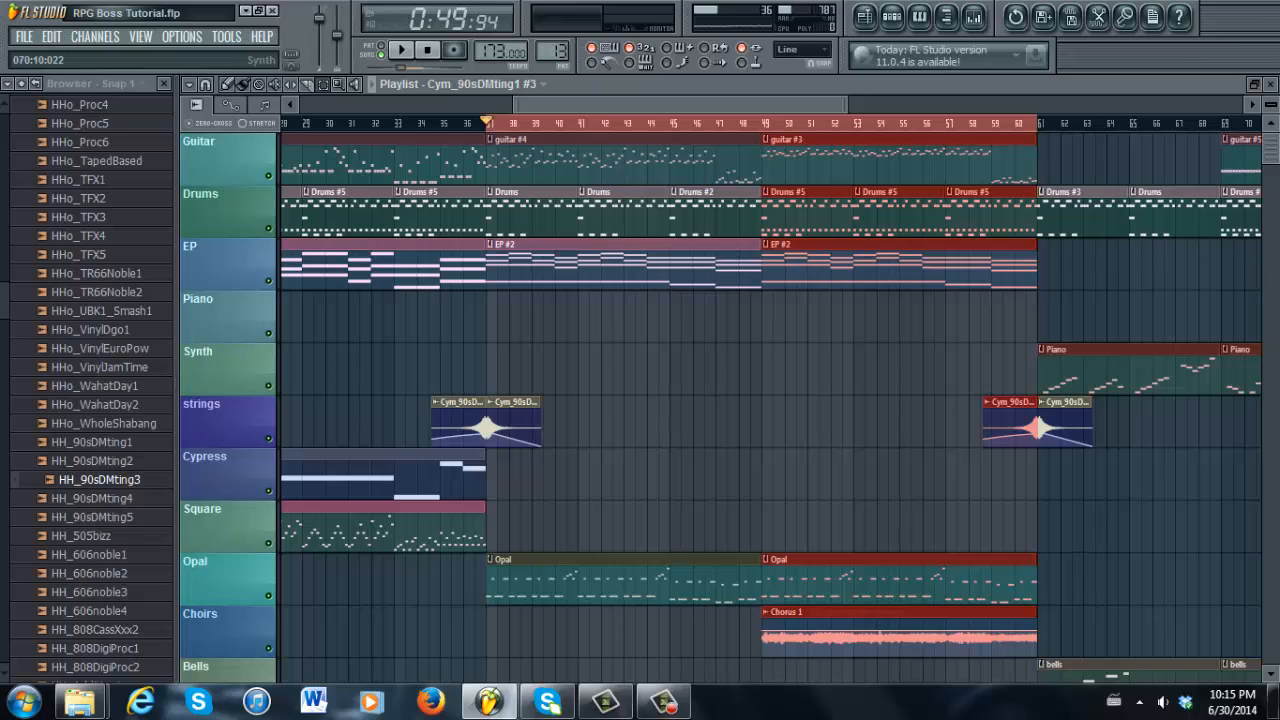
scroll(805, 605, down, 2)
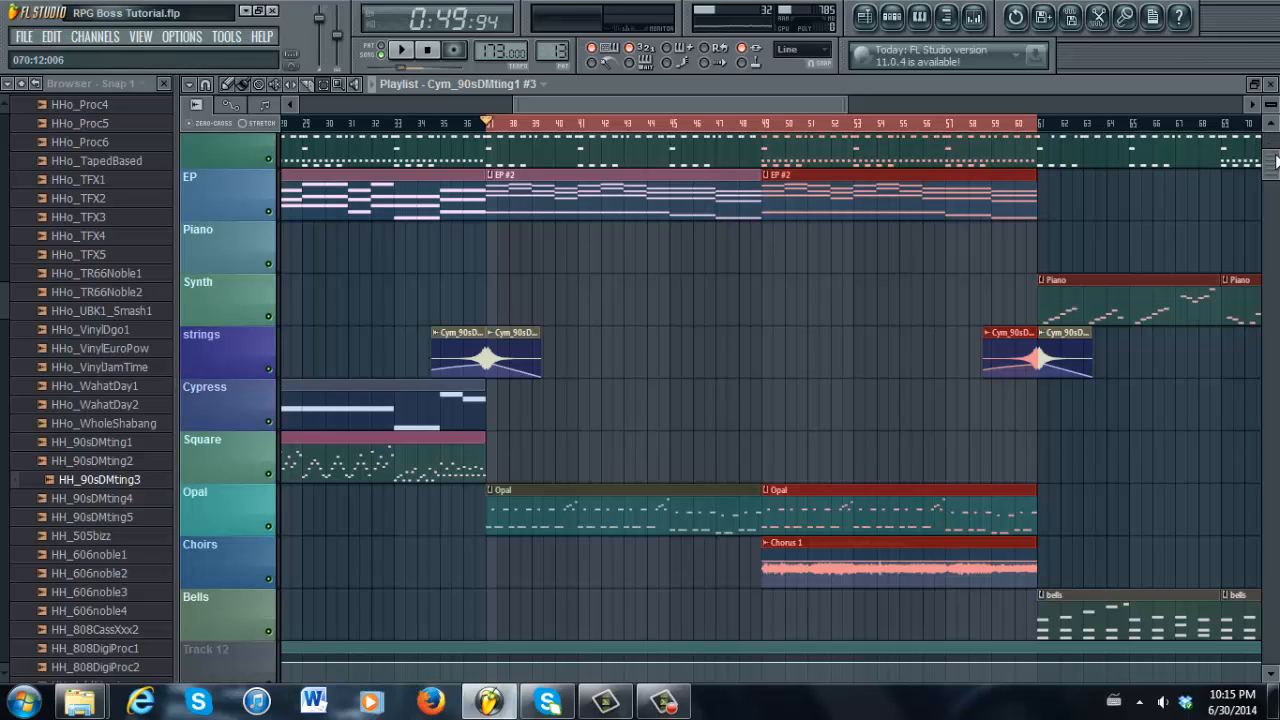
scroll(1274, 160, up, 2)
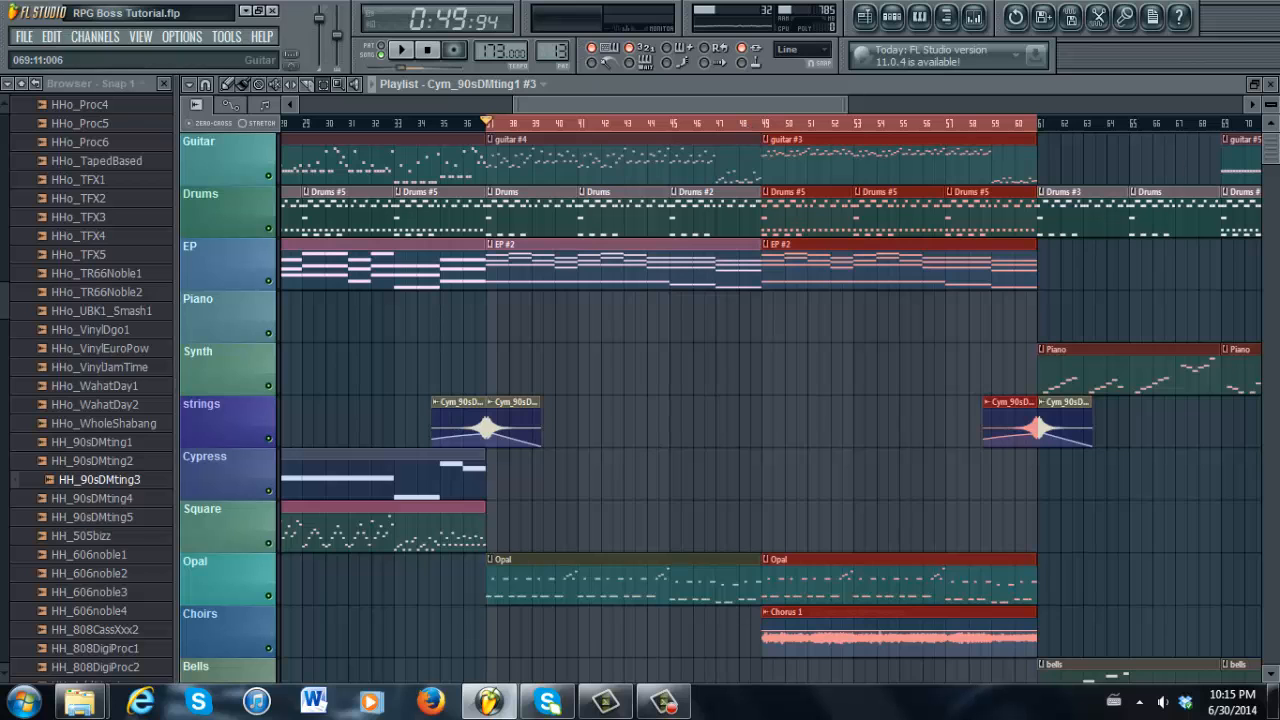
drag(1273, 156, 1273, 157)
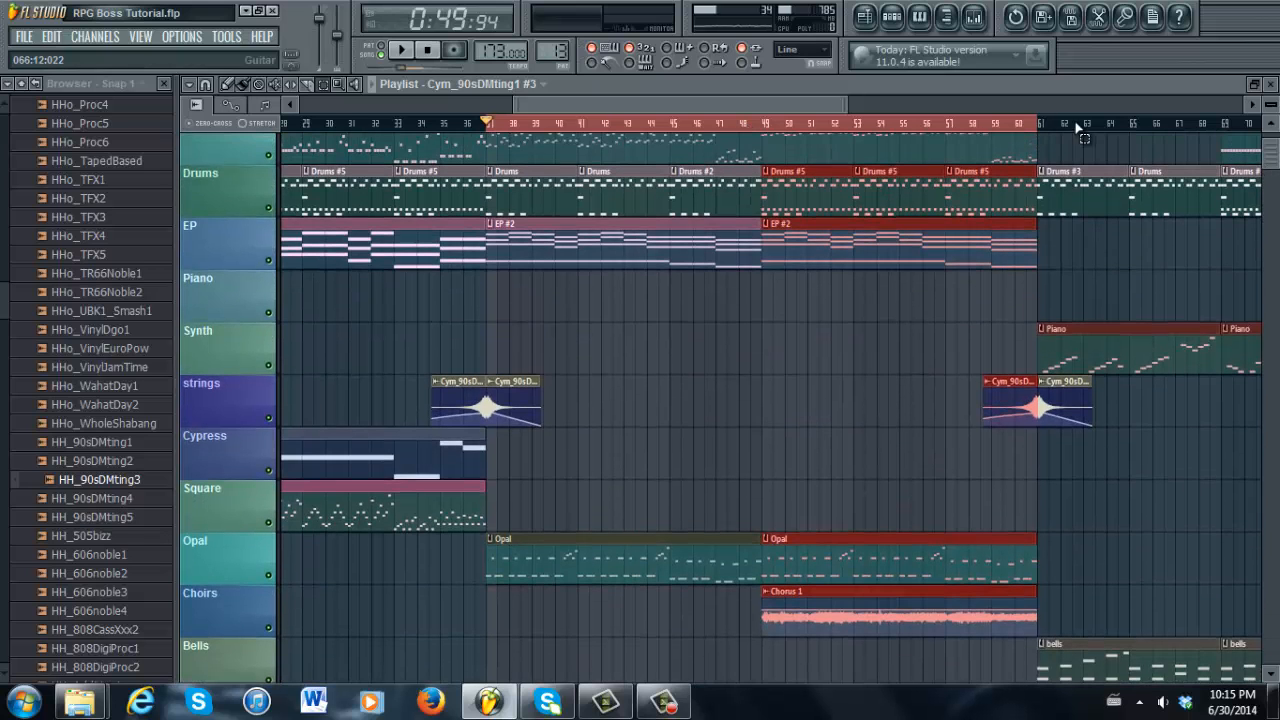
drag(852, 104, 907, 104)
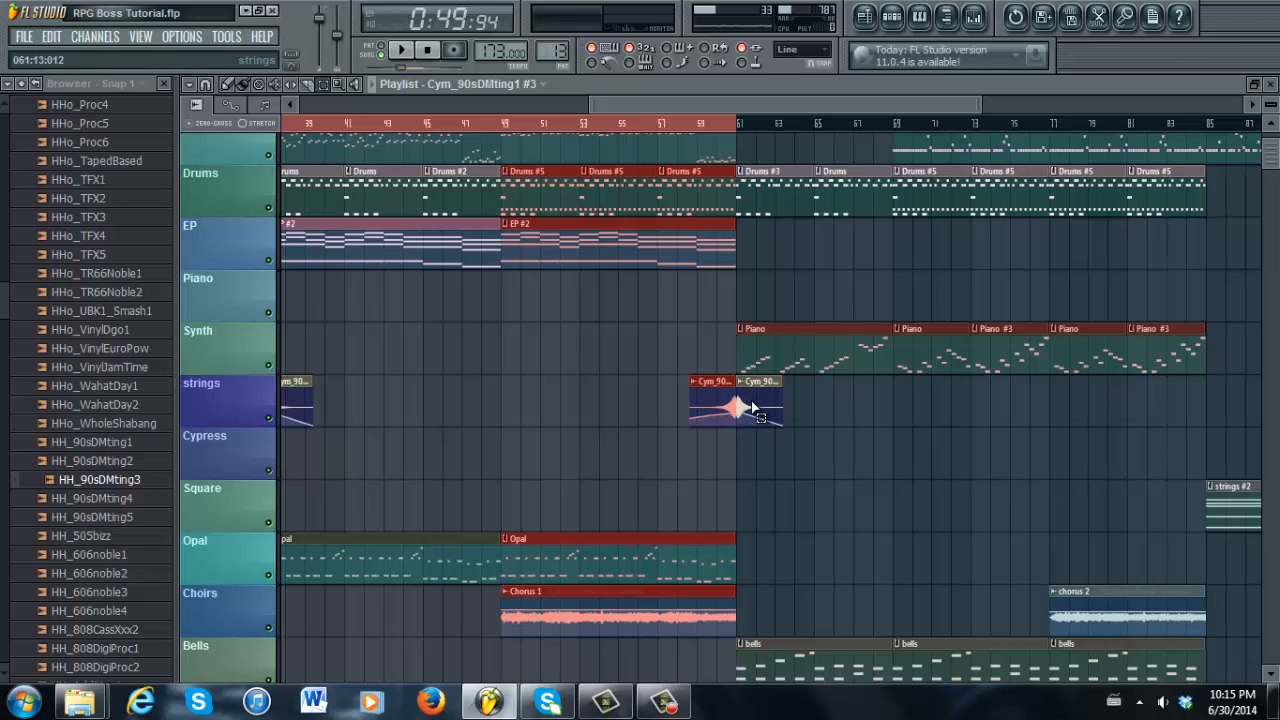
drag(885, 107, 943, 106)
drag(1270, 149, 1270, 139)
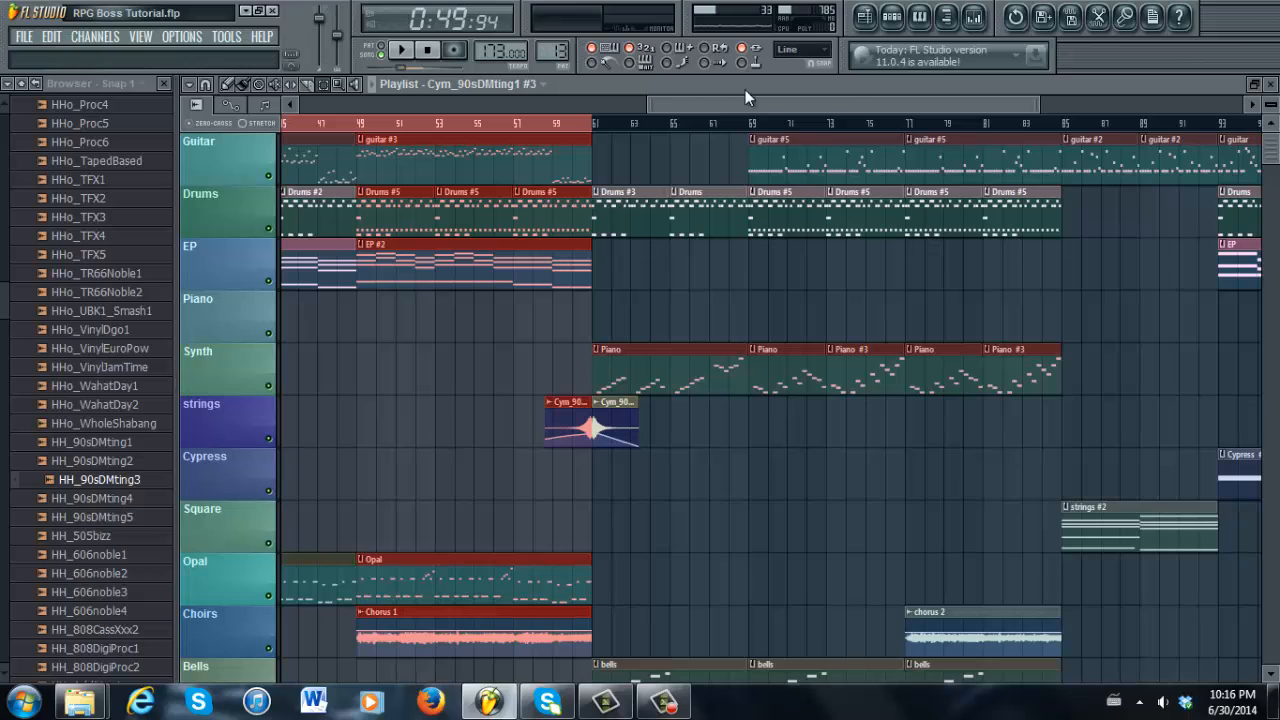
drag(595, 131, 1058, 127)
scroll(720, 410, down, 7)
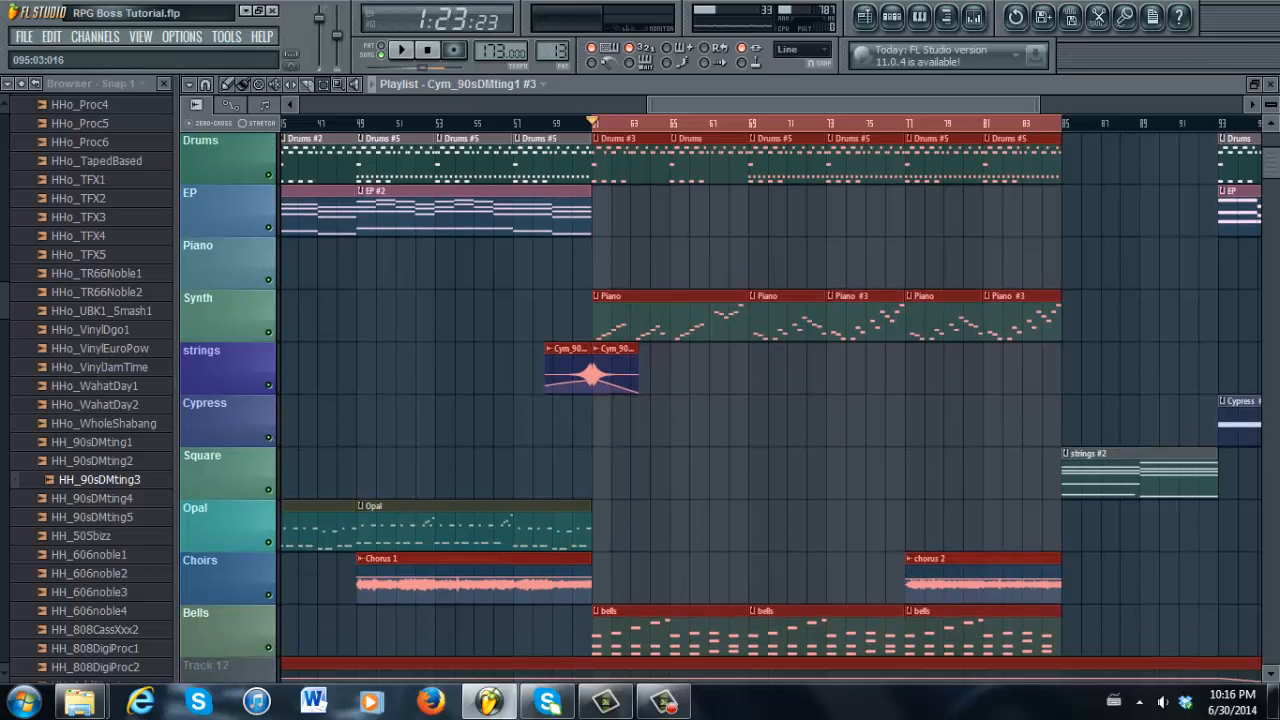
scroll(720, 410, up, 4)
scroll(720, 410, up, 4)
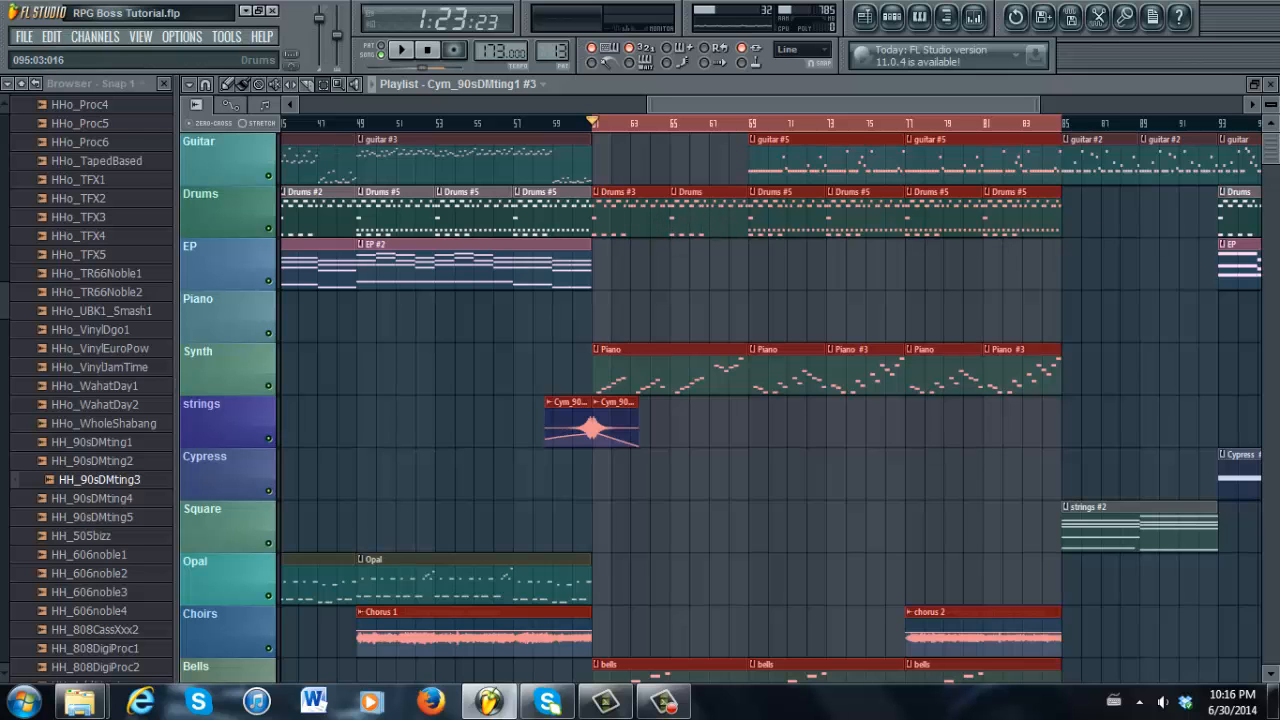
scroll(1275, 160, down, 1)
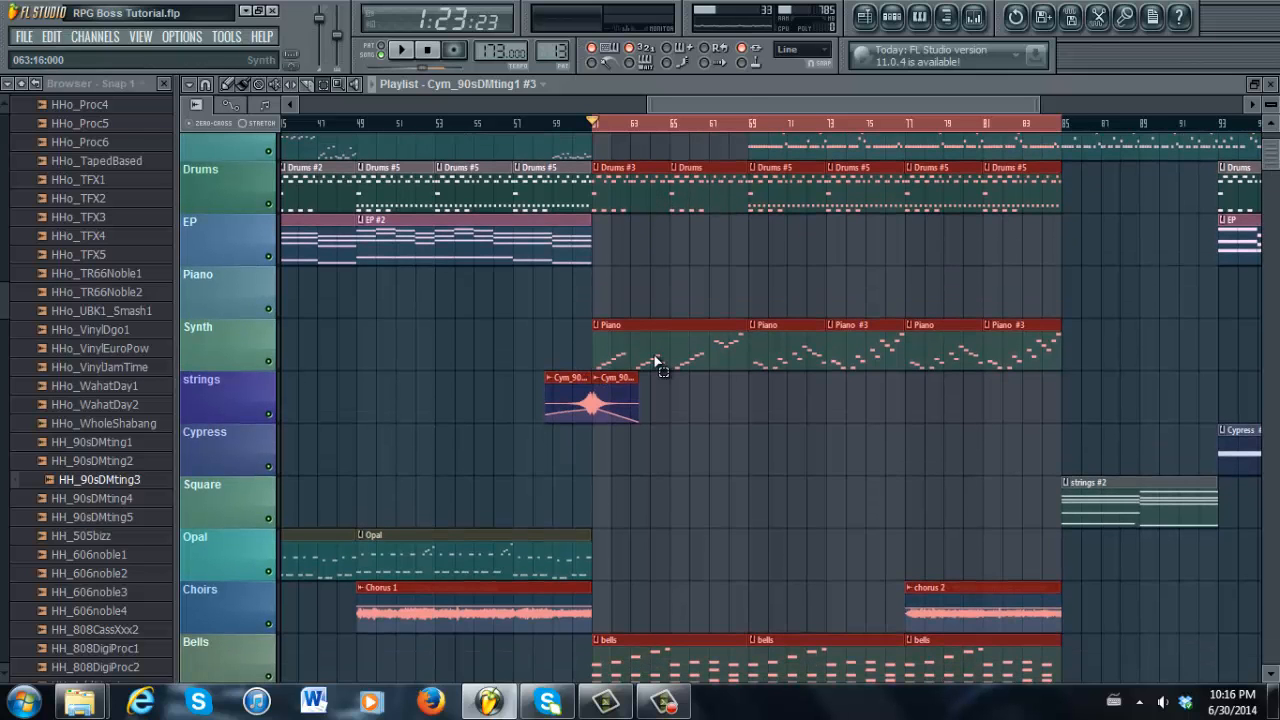
drag(737, 99, 756, 57)
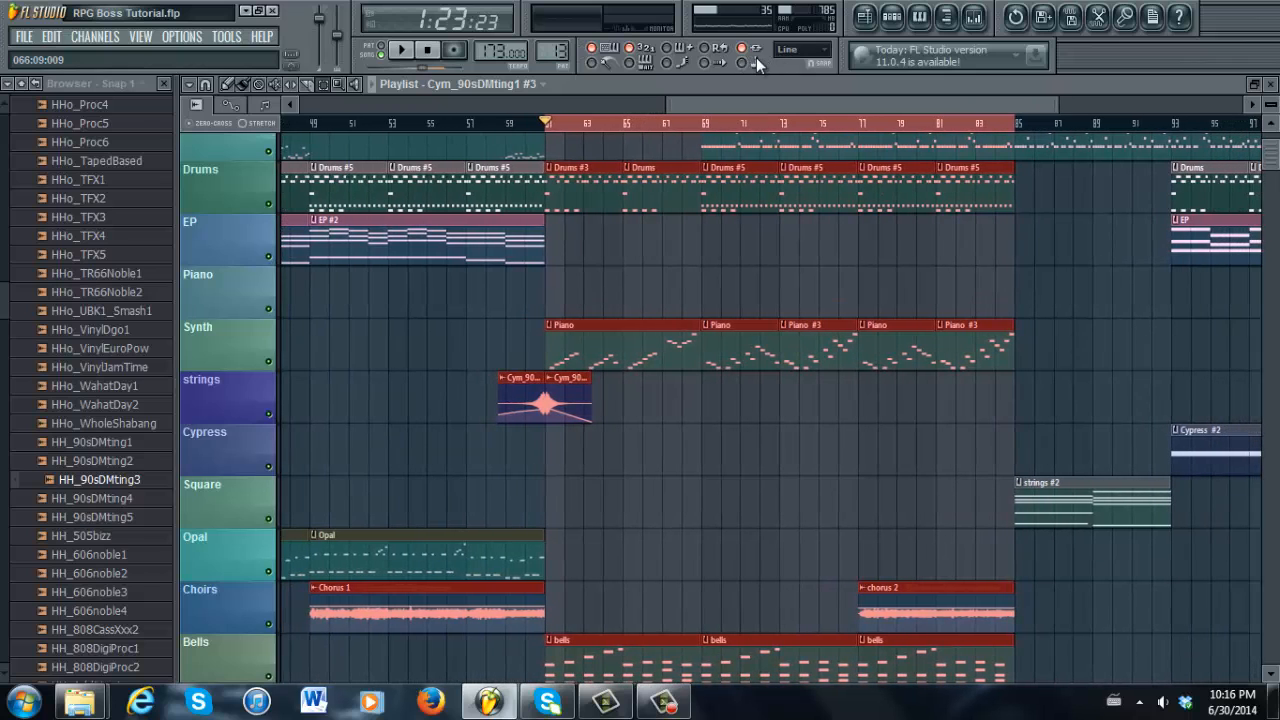
Play the Synth, bells and Drums section from bar 61 to about bar 84, then stop
click(405, 58)
drag(1268, 155, 1277, 145)
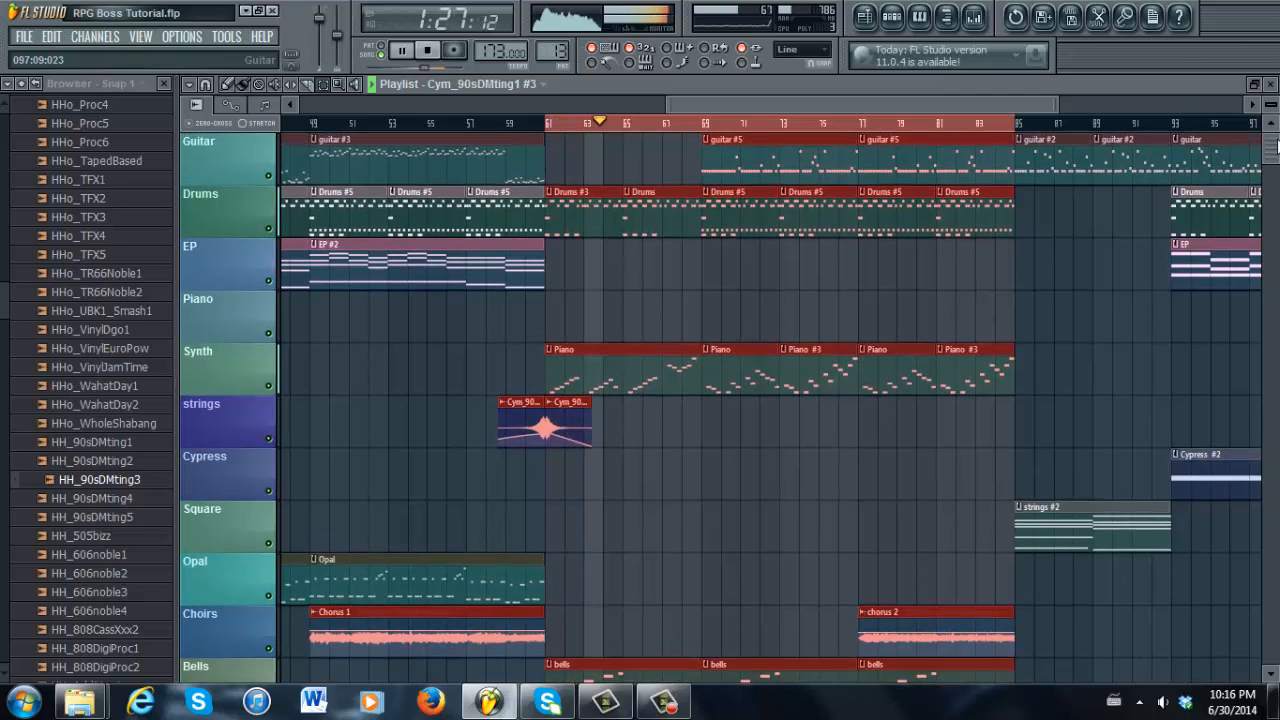
mouse_move(1276, 146)
mouse_down()
mouse_move(1274, 172)
mouse_move(1275, 147)
mouse_up()
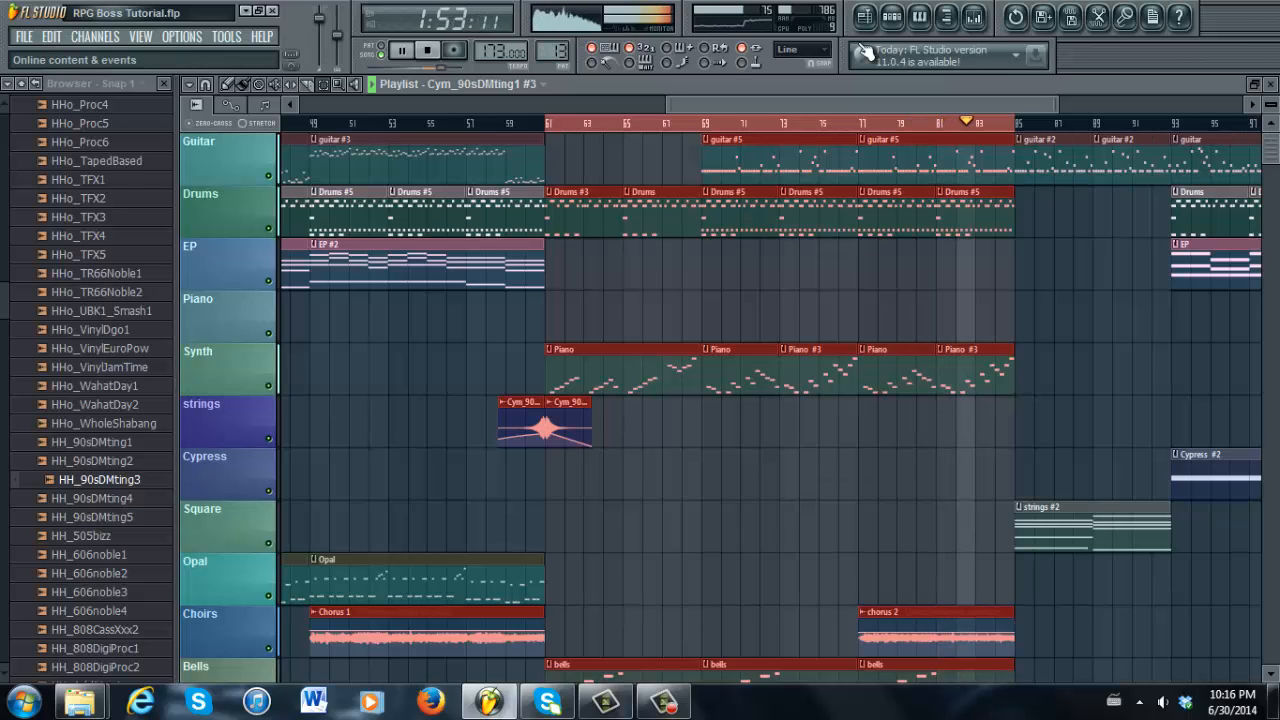
click(430, 53)
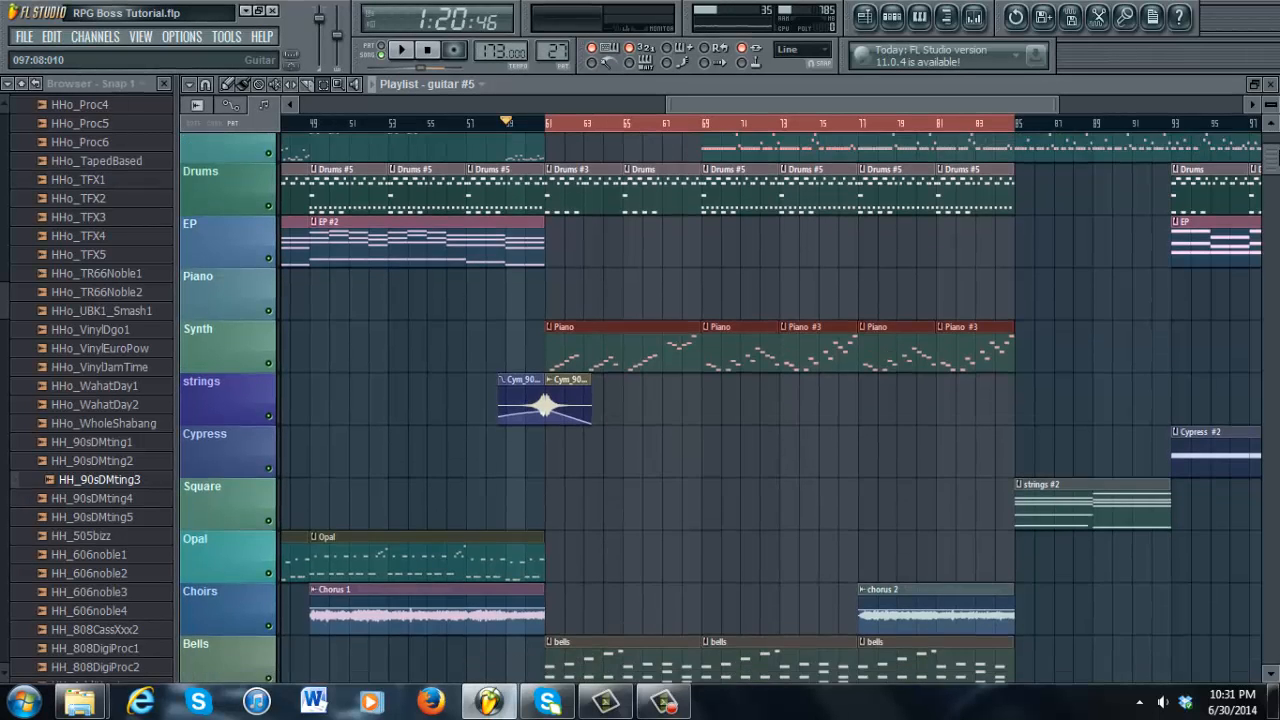
Select clips from bar 61 onward: Guitar to strings, guitar #5, three bells clips, and Choirs chorus 2
drag(556, 165, 690, 673)
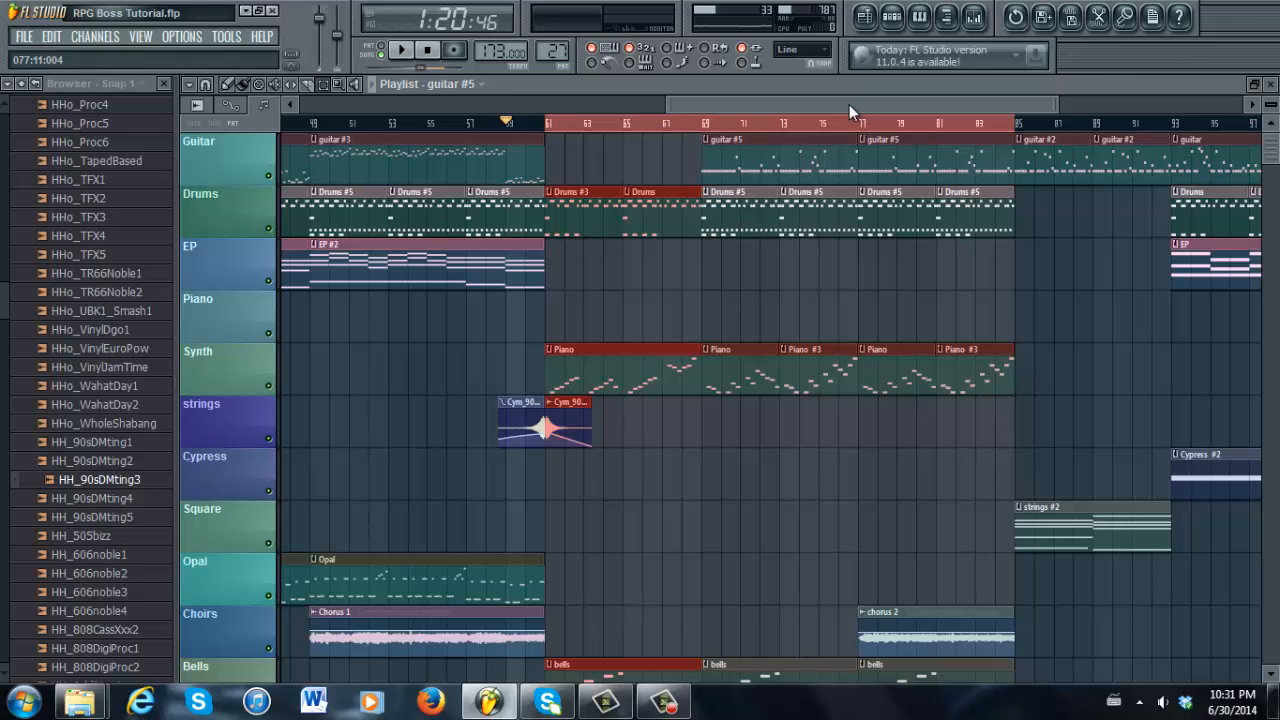
mouse_move(849, 104)
mouse_down()
mouse_move(811, 95)
mouse_move(864, 99)
mouse_up()
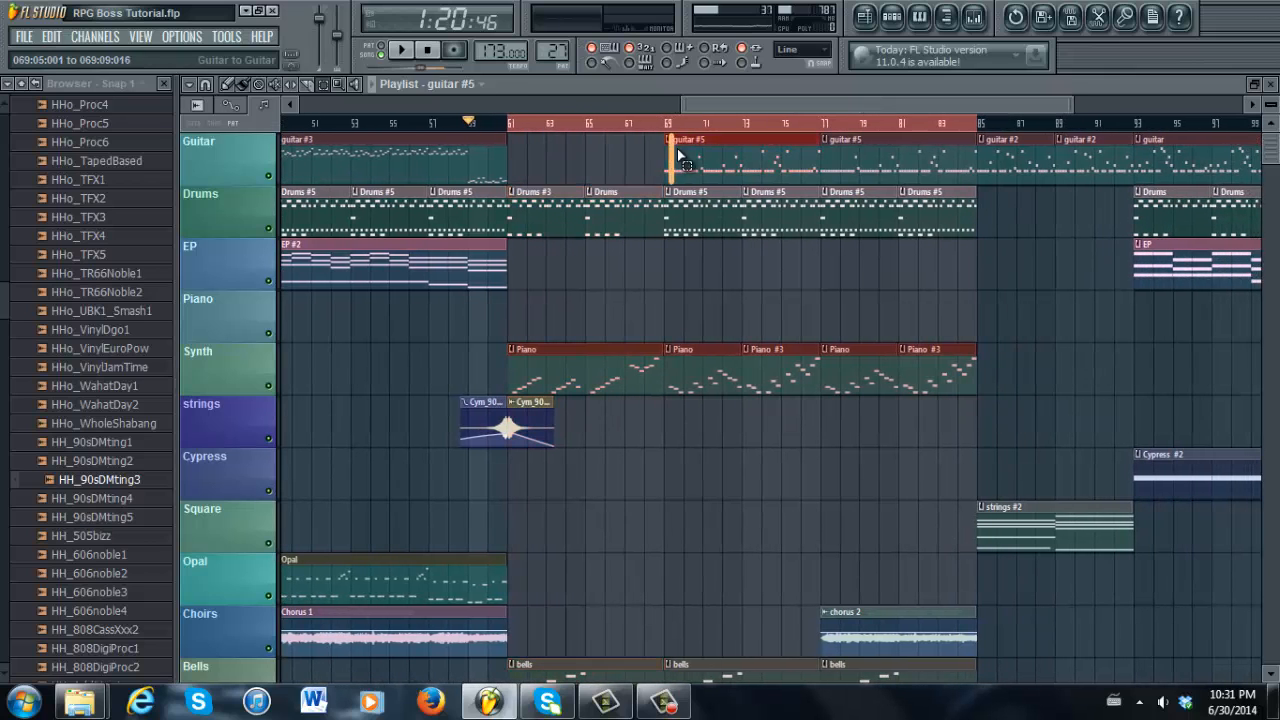
drag(677, 148, 815, 157)
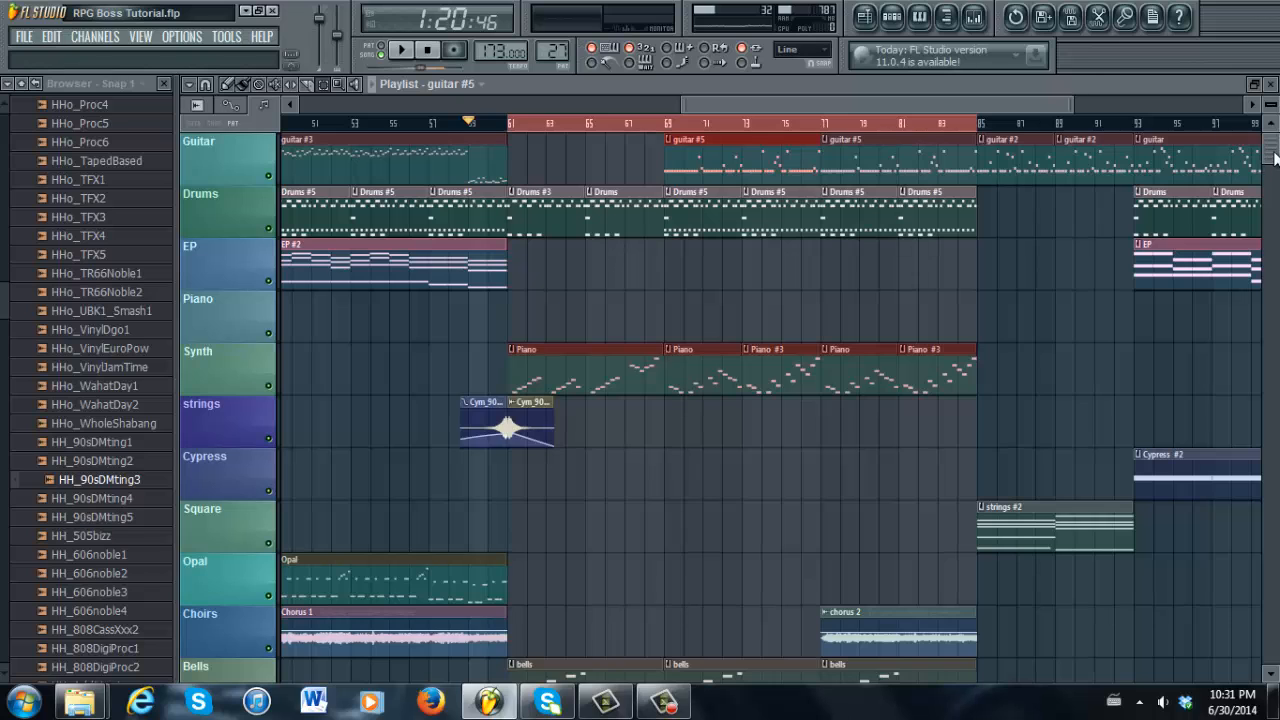
scroll(563, 363, down, 5)
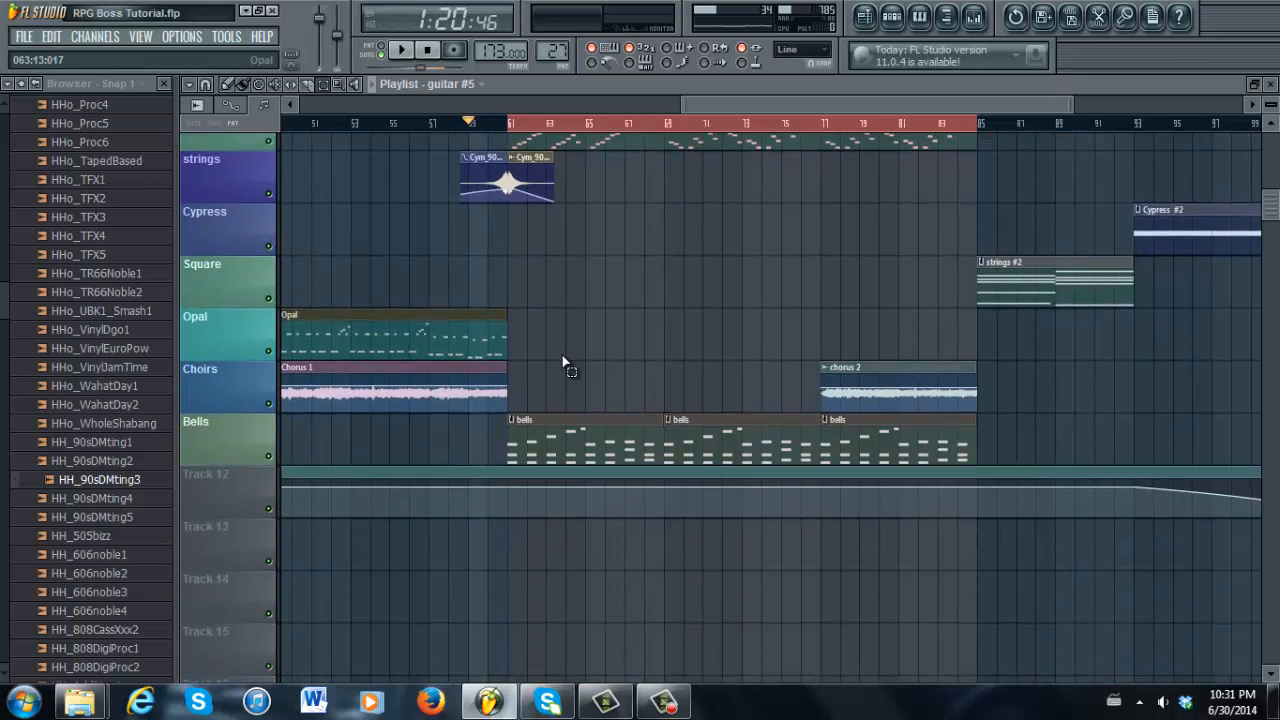
drag(517, 442, 957, 438)
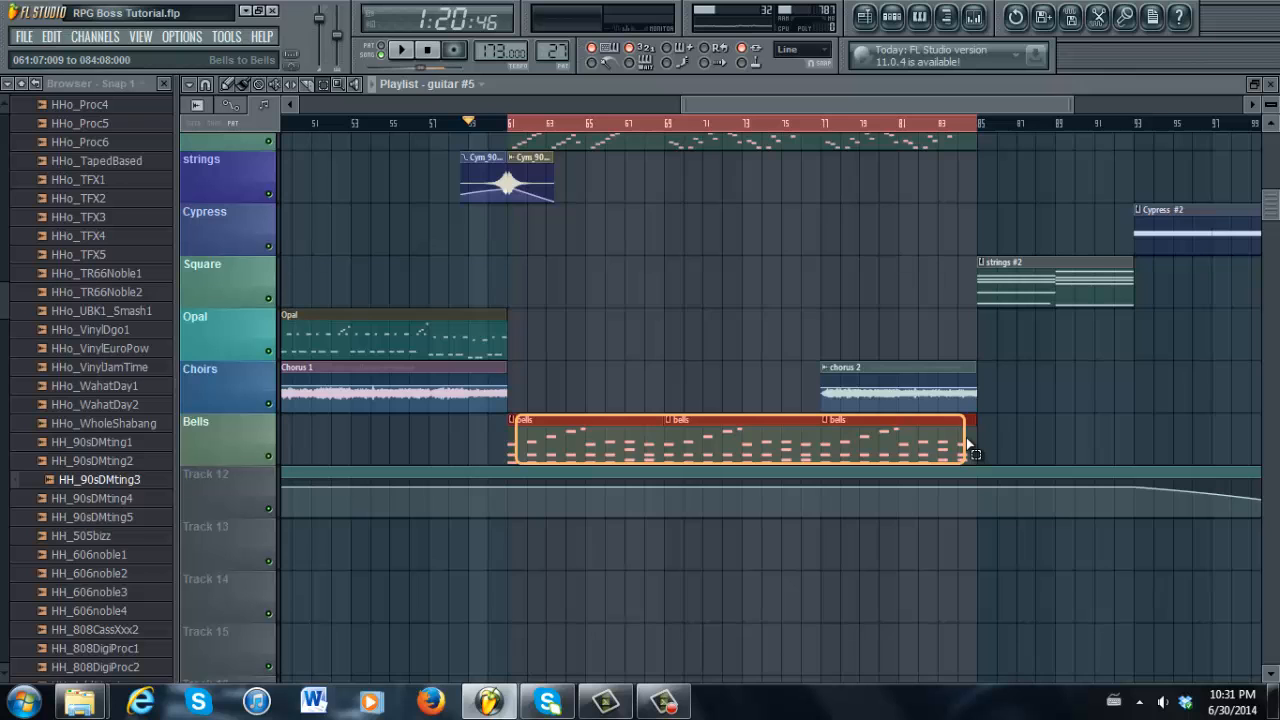
drag(969, 443, 973, 444)
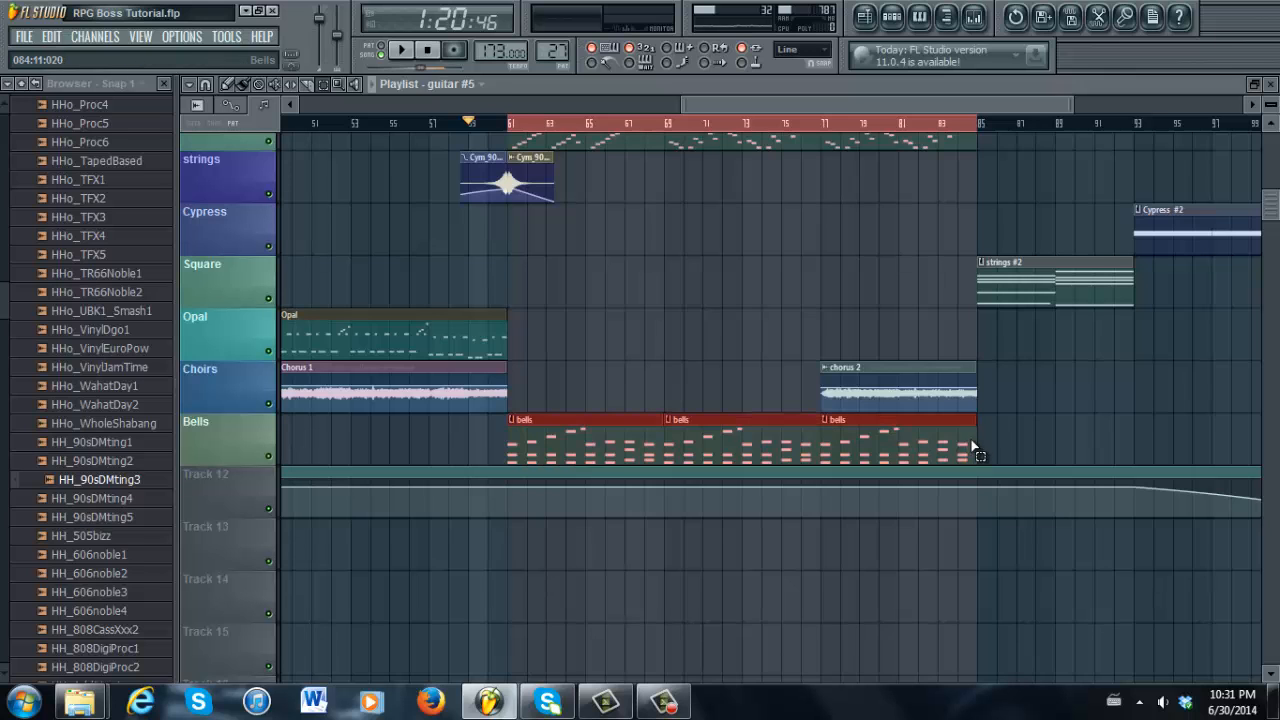
drag(1274, 200, 1274, 155)
drag(798, 572, 866, 576)
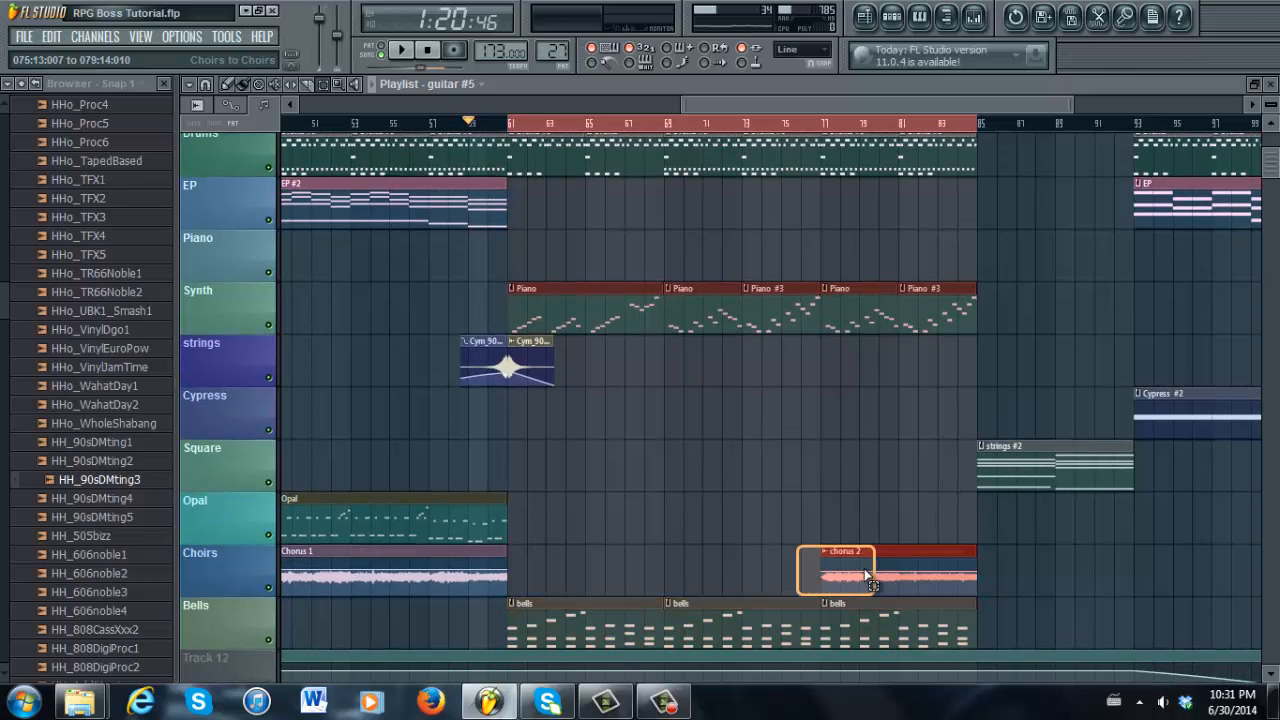
drag(951, 558, 951, 558)
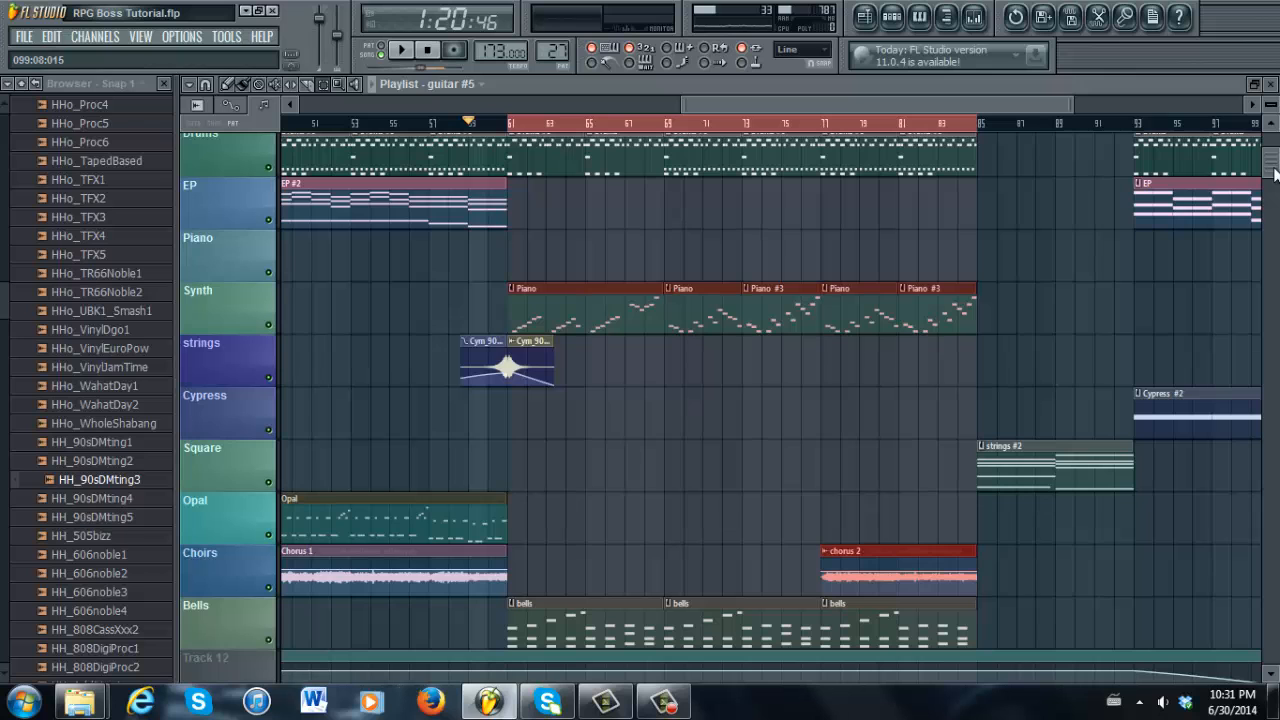
drag(1274, 172, 1274, 158)
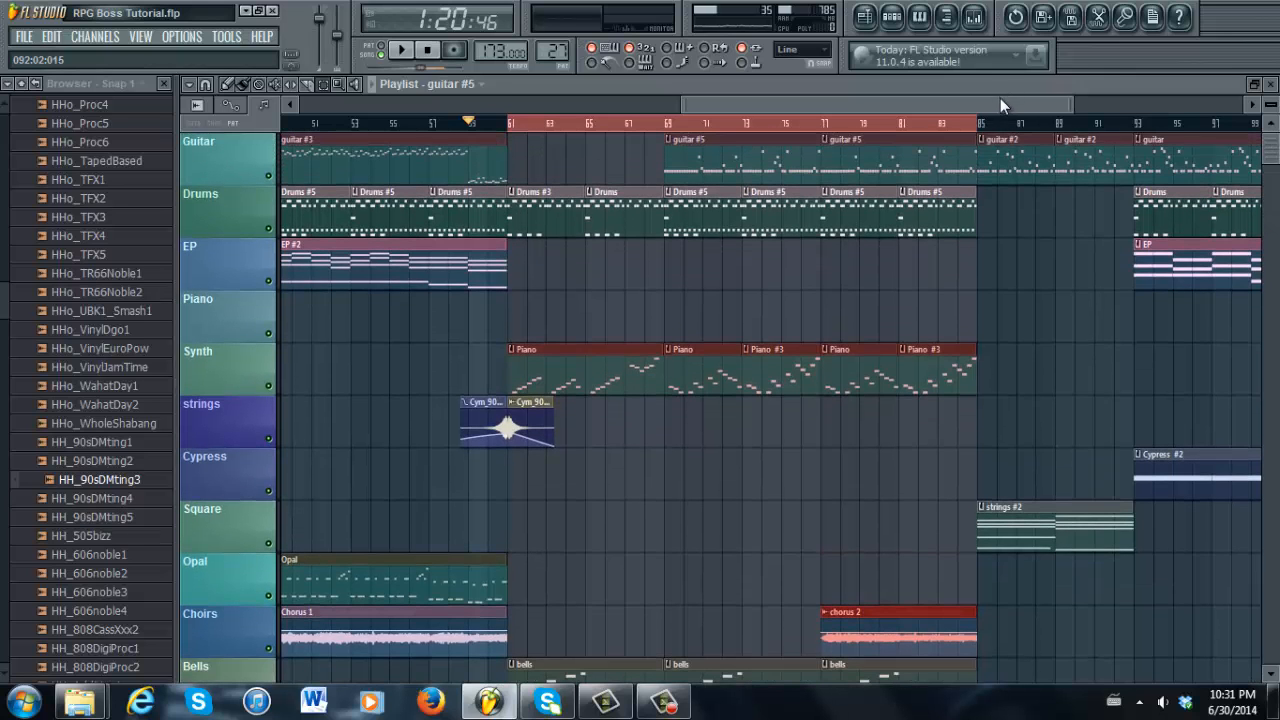
drag(1000, 98, 1108, 98)
scroll(828, 470, down, 5)
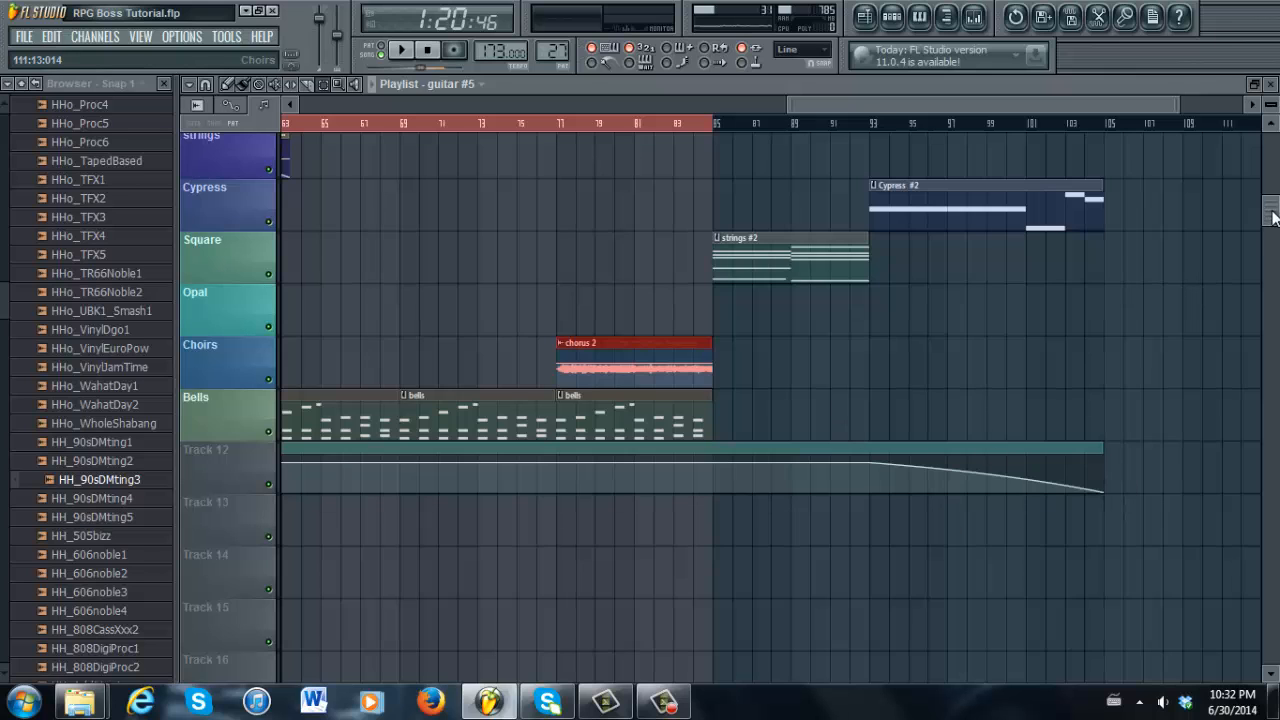
drag(1272, 217, 1272, 150)
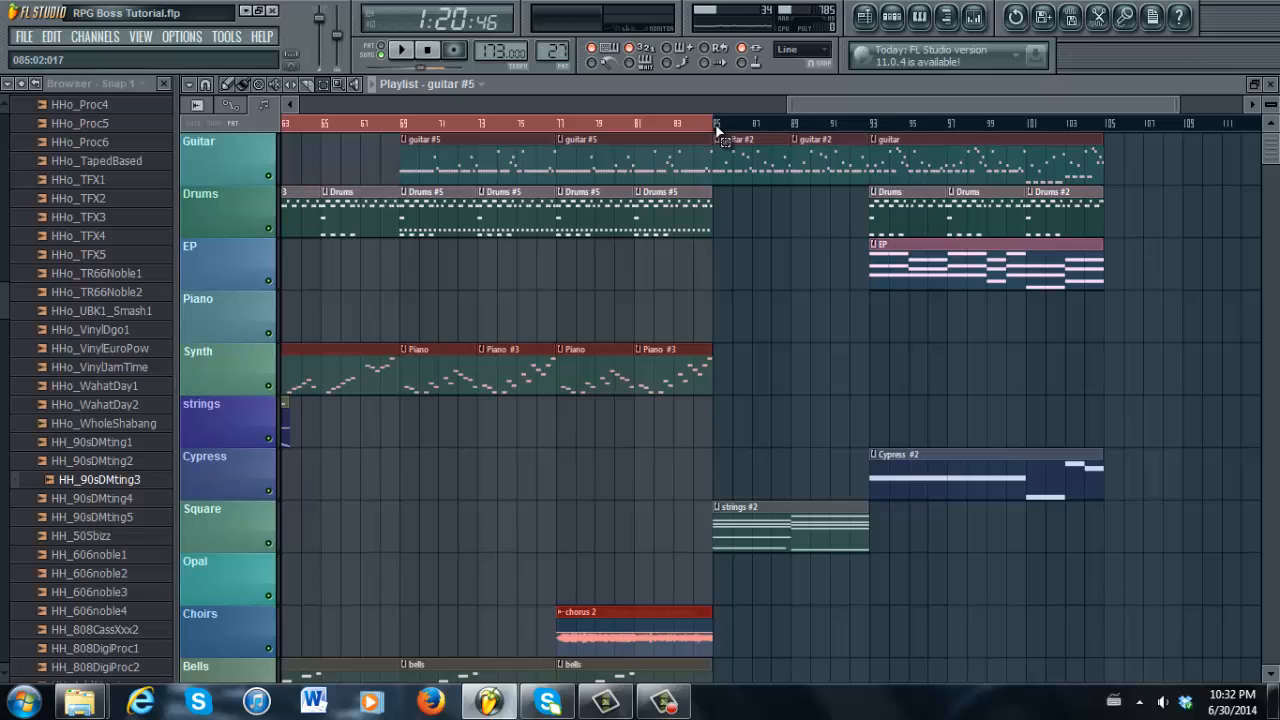
Set a time selection from bar 85 to bar 101 on the timeline ruler
drag(716, 130, 1105, 146)
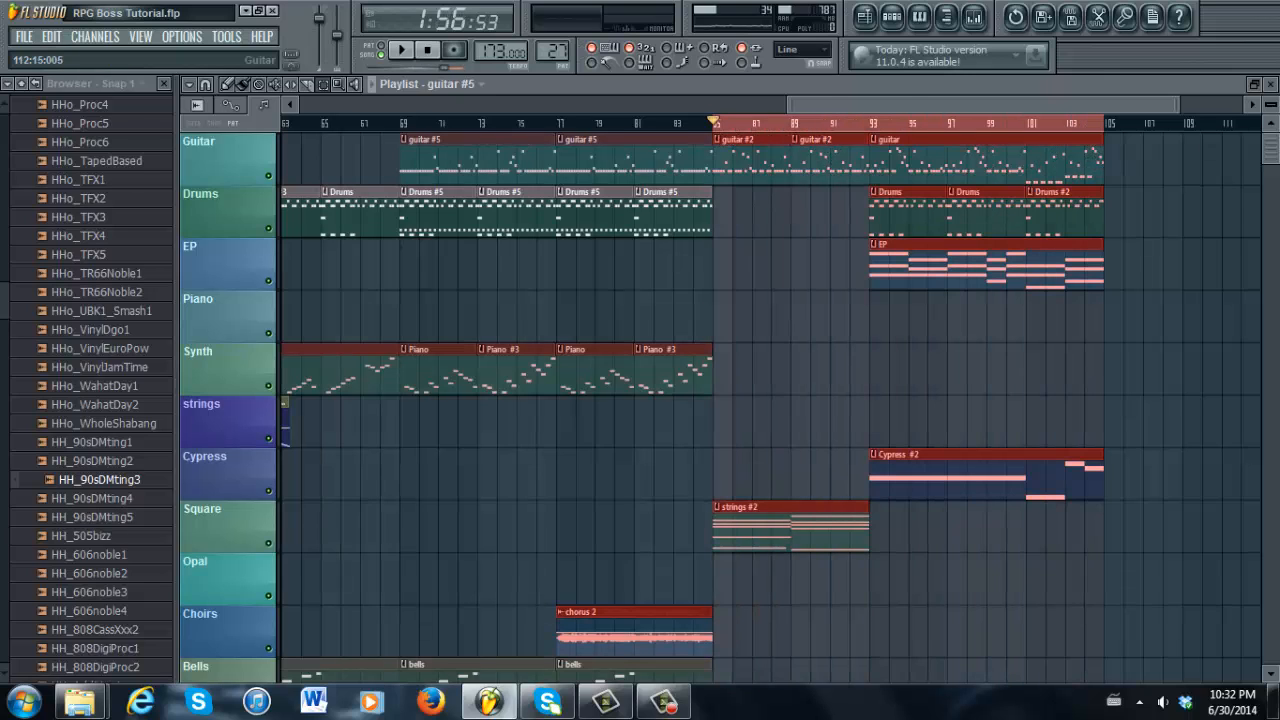
mouse_move(1275, 146)
mouse_down()
mouse_move(1276, 230)
mouse_move(1272, 146)
mouse_up()
drag(1011, 102, 457, 91)
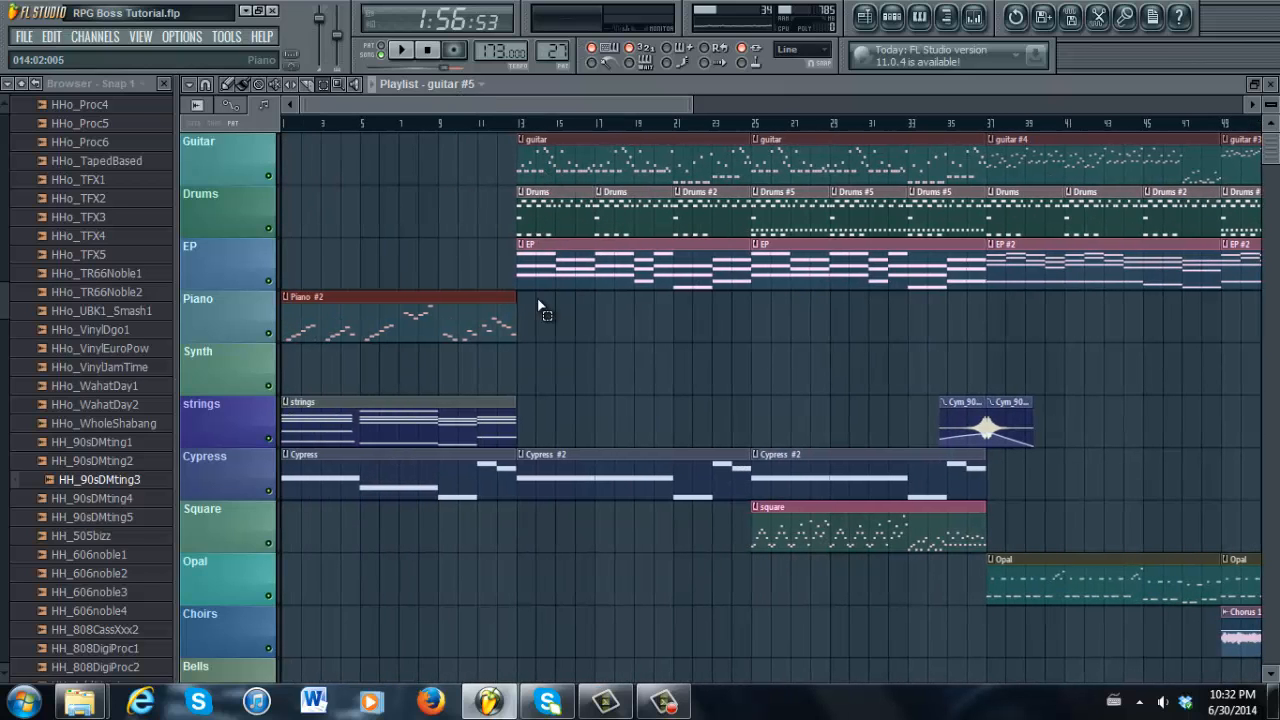
drag(493, 104, 1043, 73)
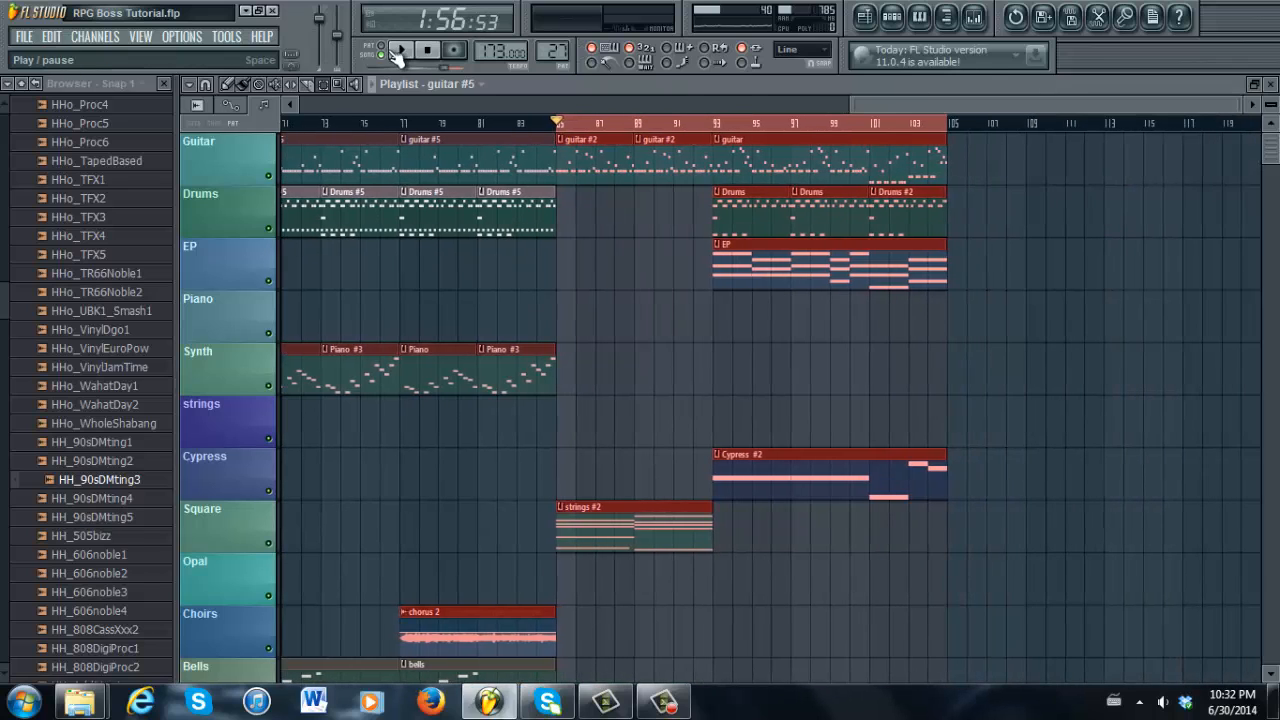
Play the closing section from bar 85 to the song's end near bar 105, then stop
click(403, 52)
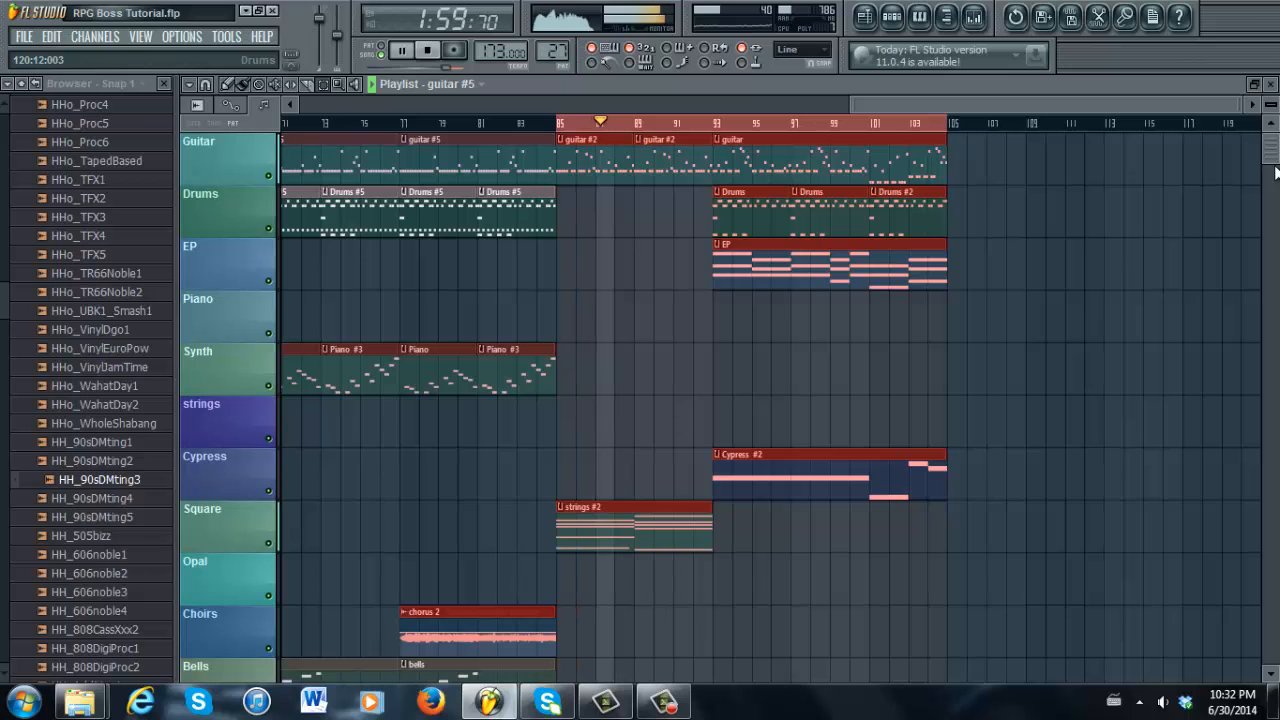
mouse_move(1274, 158)
mouse_down()
mouse_move(1274, 203)
mouse_move(1276, 140)
mouse_up()
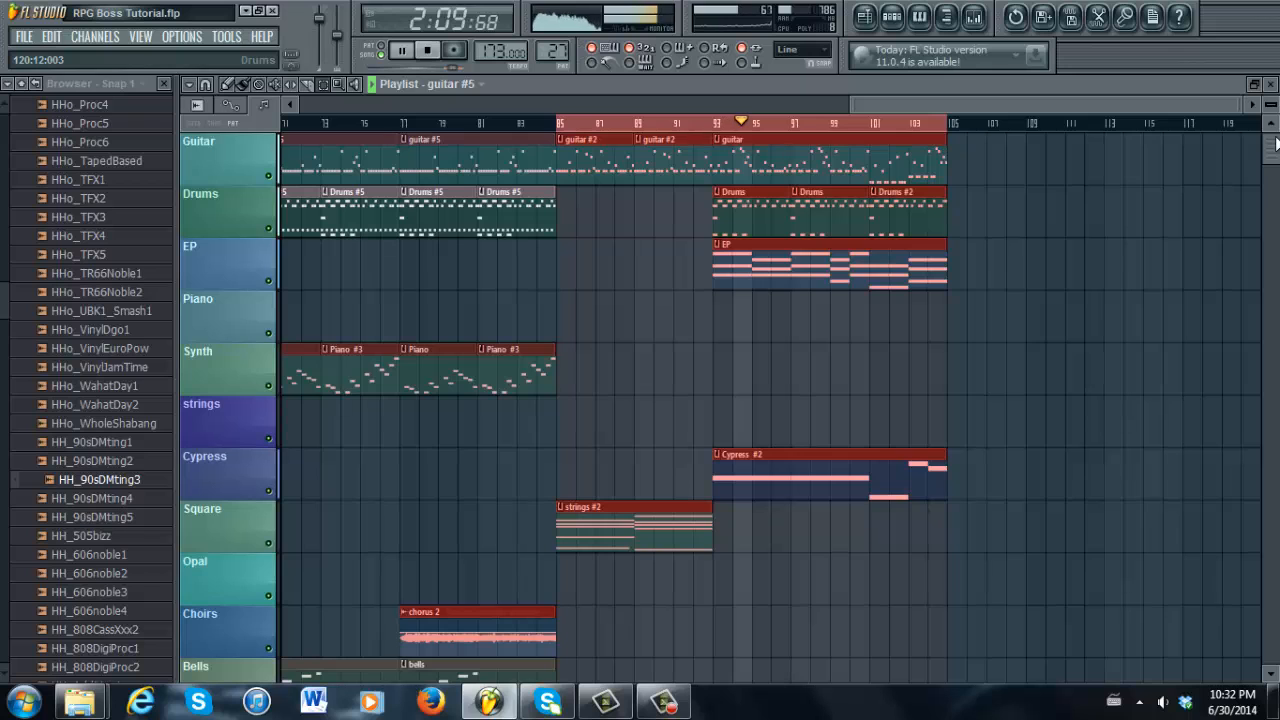
scroll(1276, 145, down, 3)
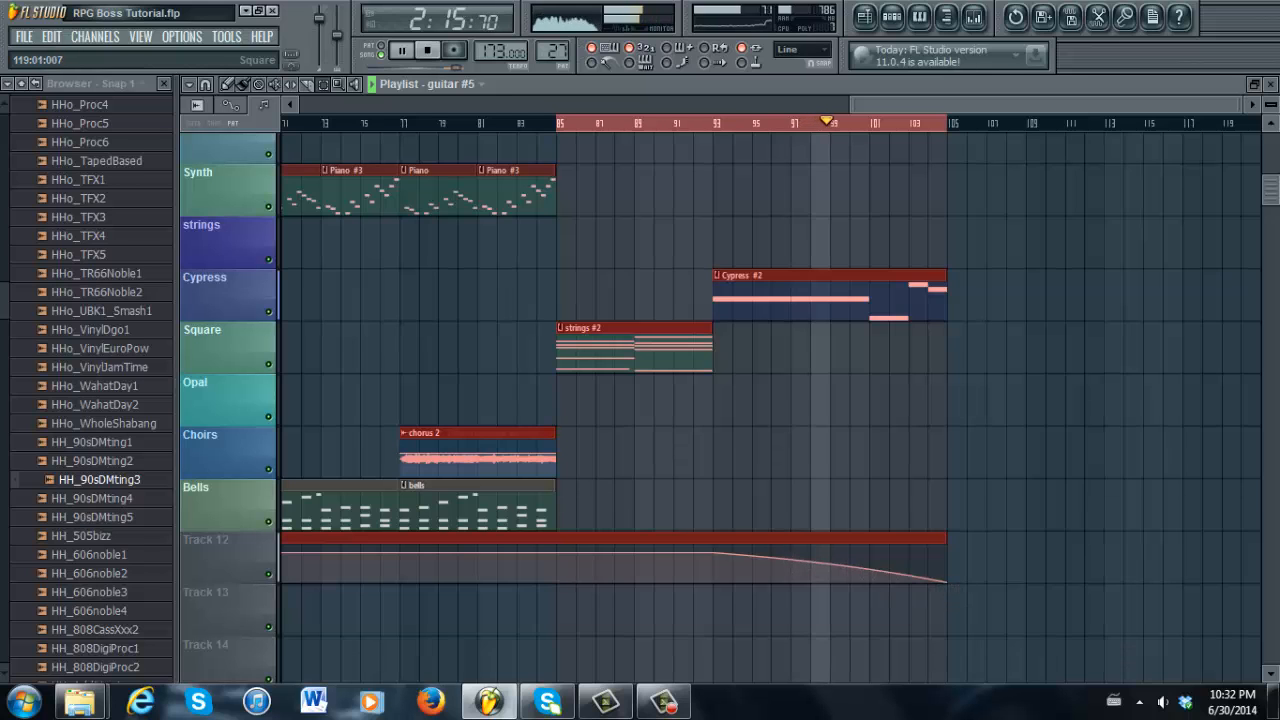
scroll(1276, 208, up, 3)
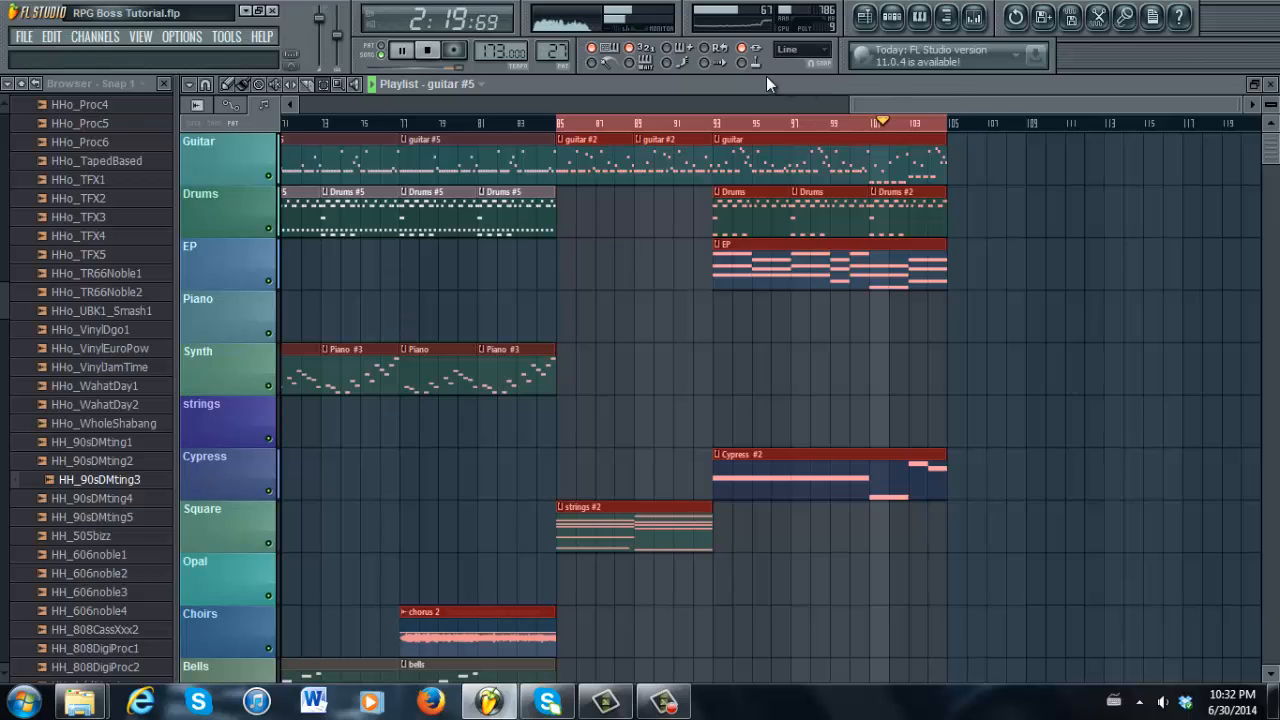
click(429, 52)
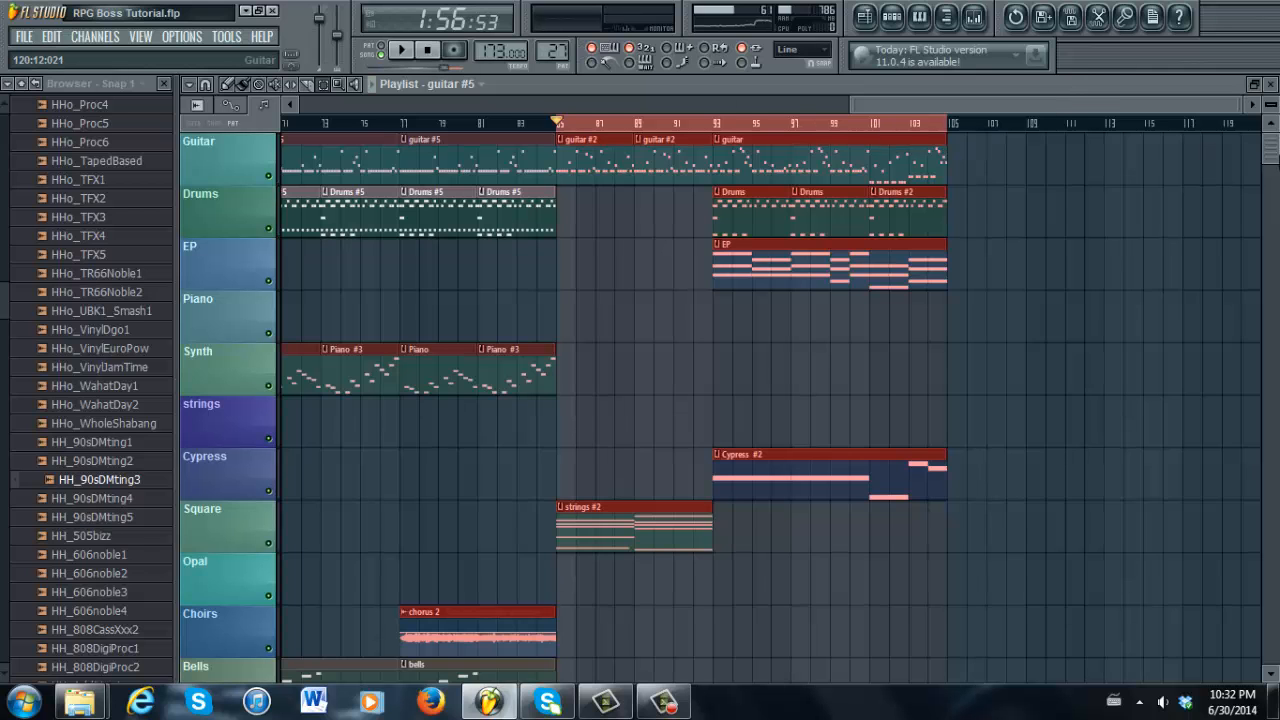
drag(1275, 157, 1275, 160)
drag(1090, 107, 804, 106)
drag(899, 106, 937, 106)
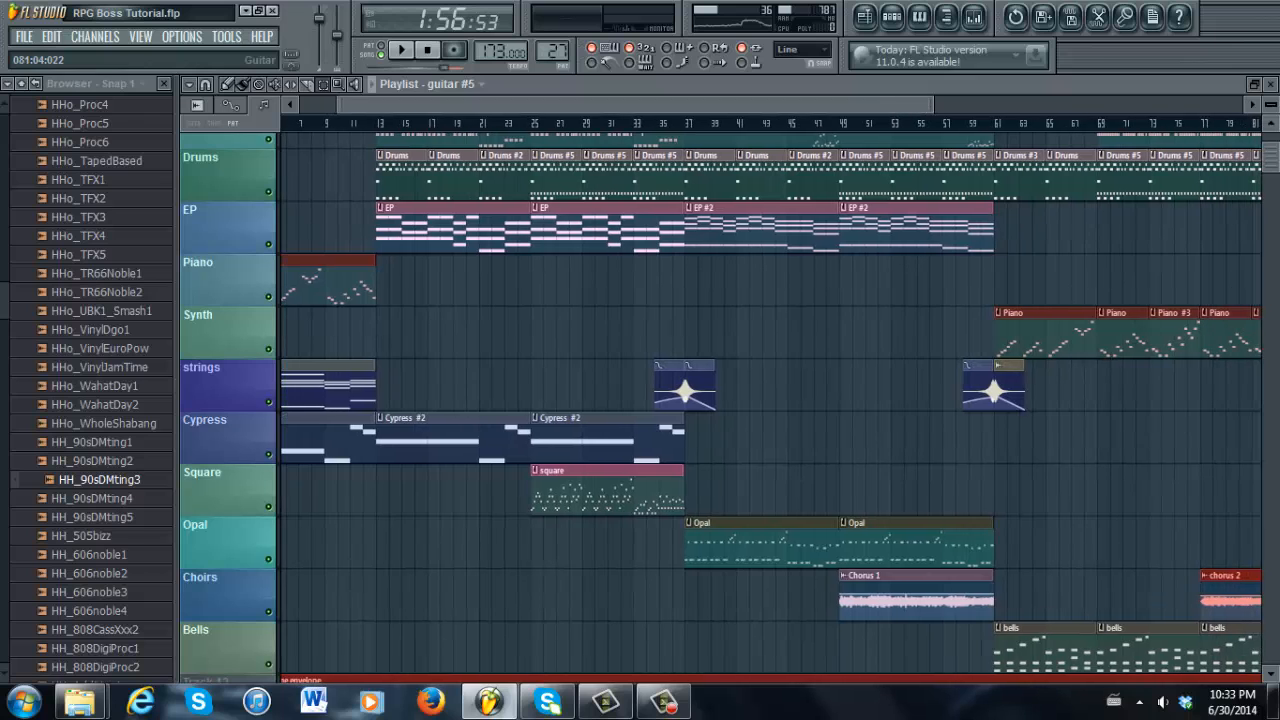
drag(1278, 152, 1278, 126)
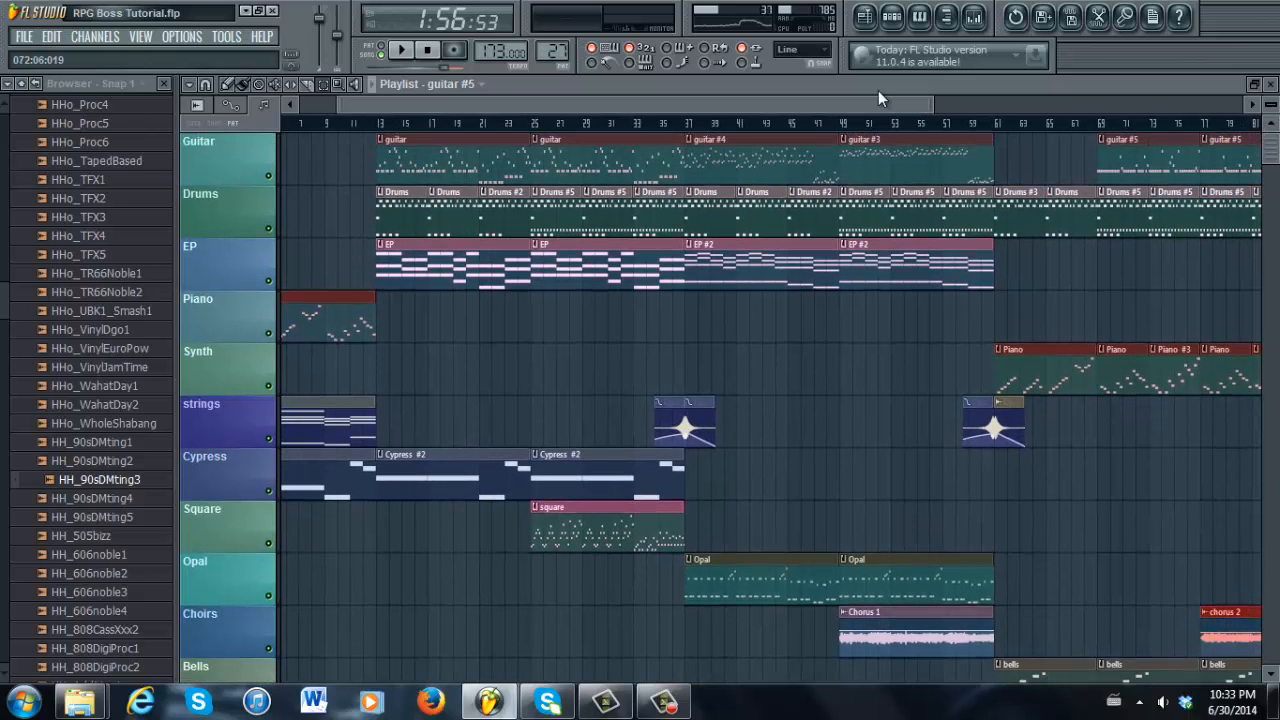
drag(879, 97, 1247, 53)
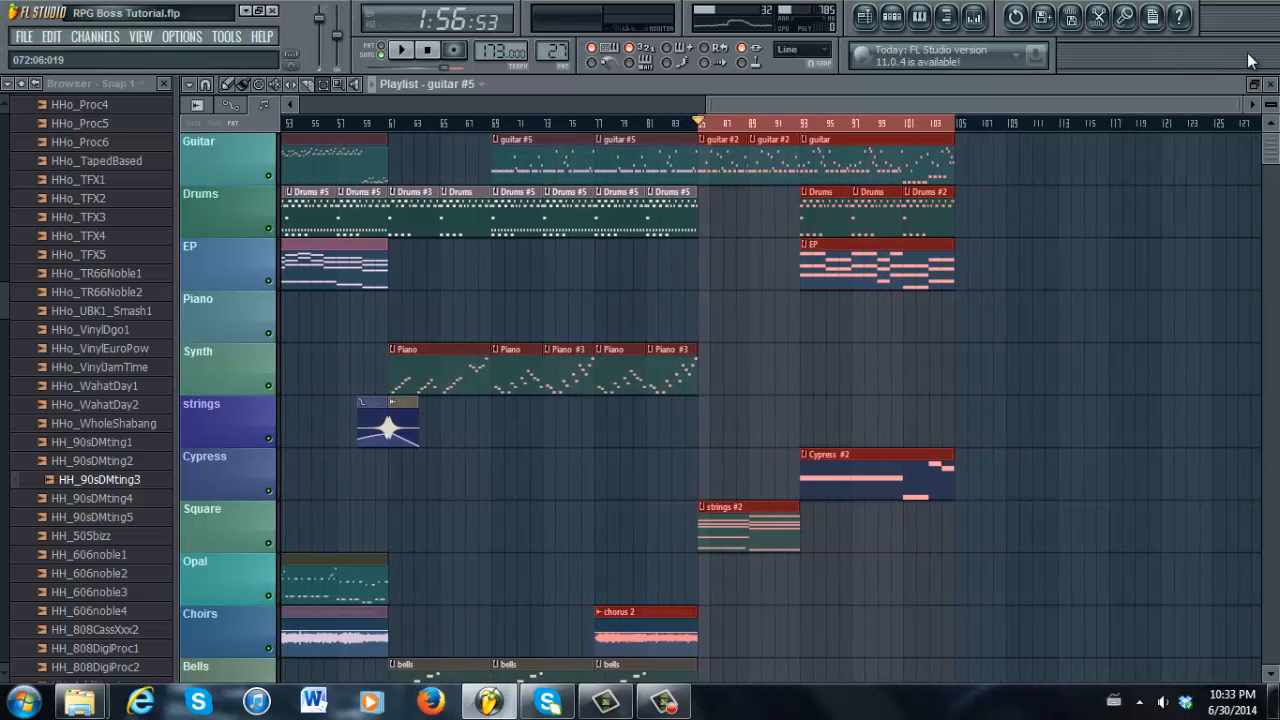